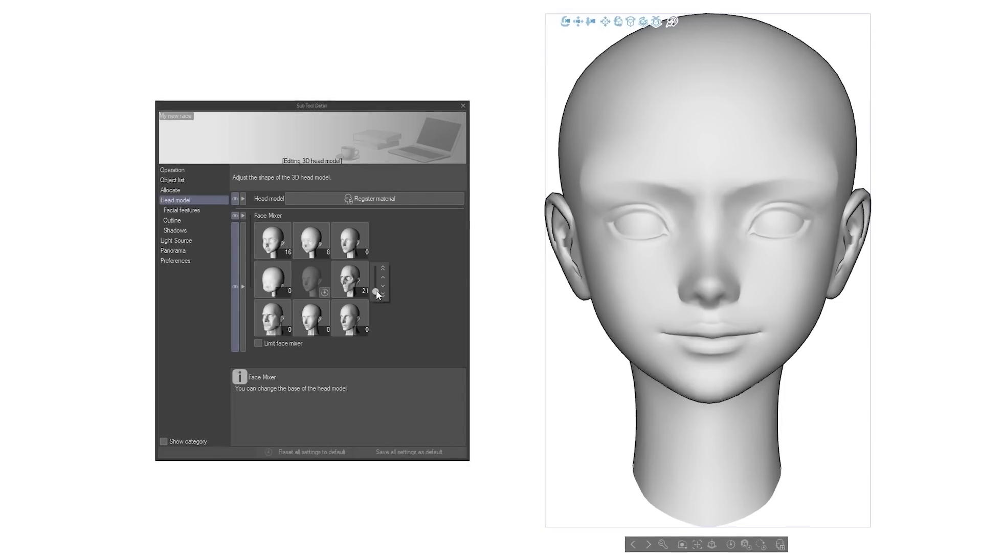
- Drag the Shading Assist light source a little further around the portrait's head
left_click_drag(376, 290, 378, 280)
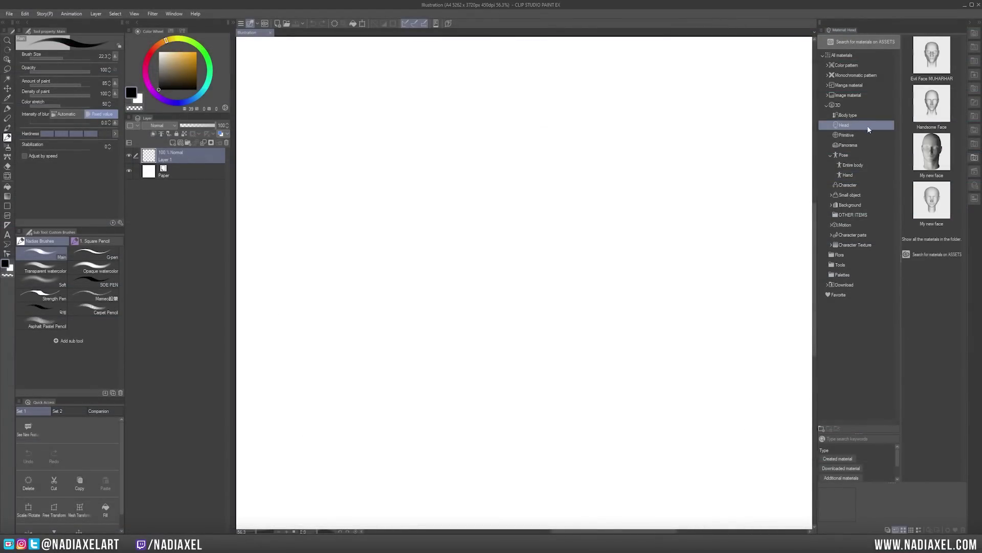
- Place the My new face 3D head on the canvas and open its Face Mixer settings
left_click_drag(932, 201, 551, 268)
left_click(975, 159)
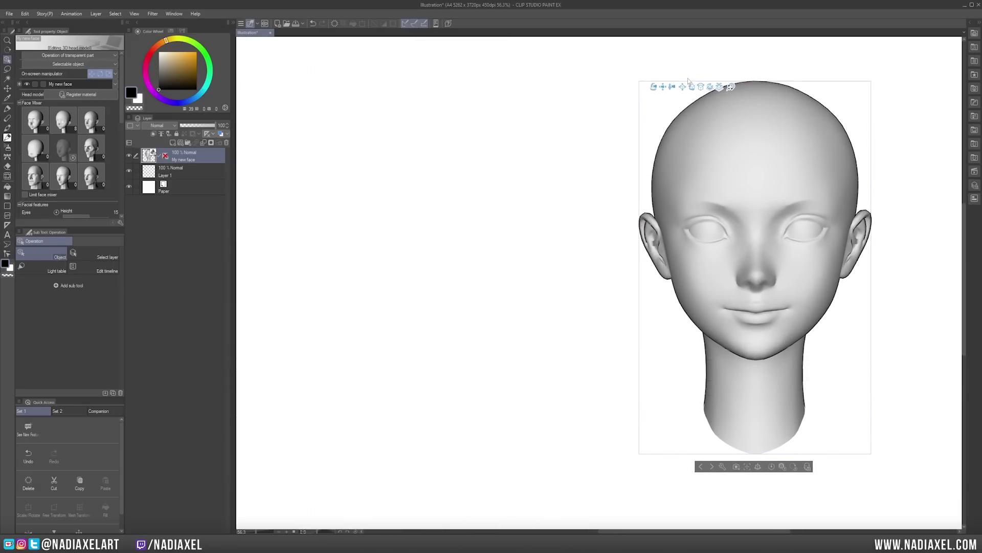
left_click(121, 222)
left_click_drag(825, 63, 446, 132)
left_click(367, 199)
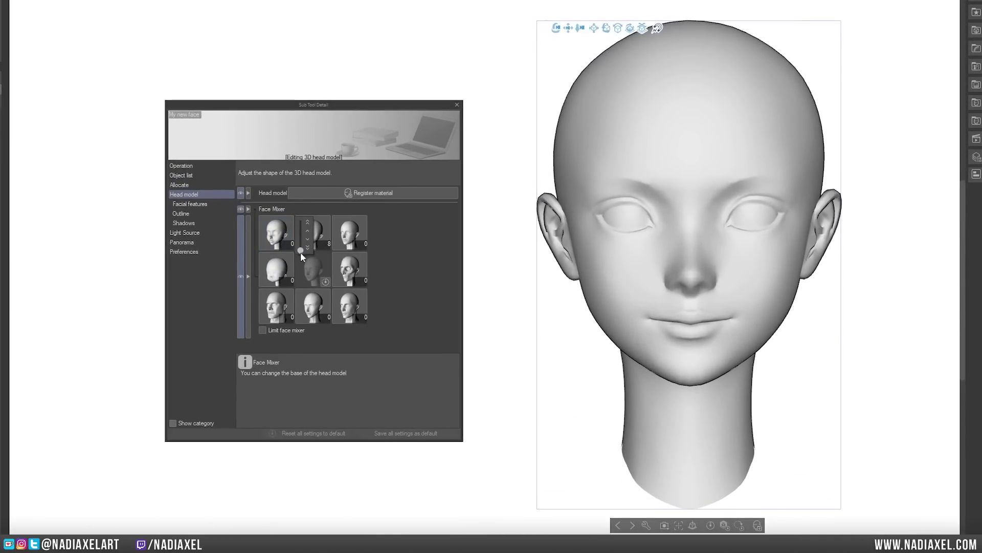
- Blend the face shapes to 16, 18, 50 and 35, and try Limit face mixer on then off
left_click_drag(300, 250, 303, 244)
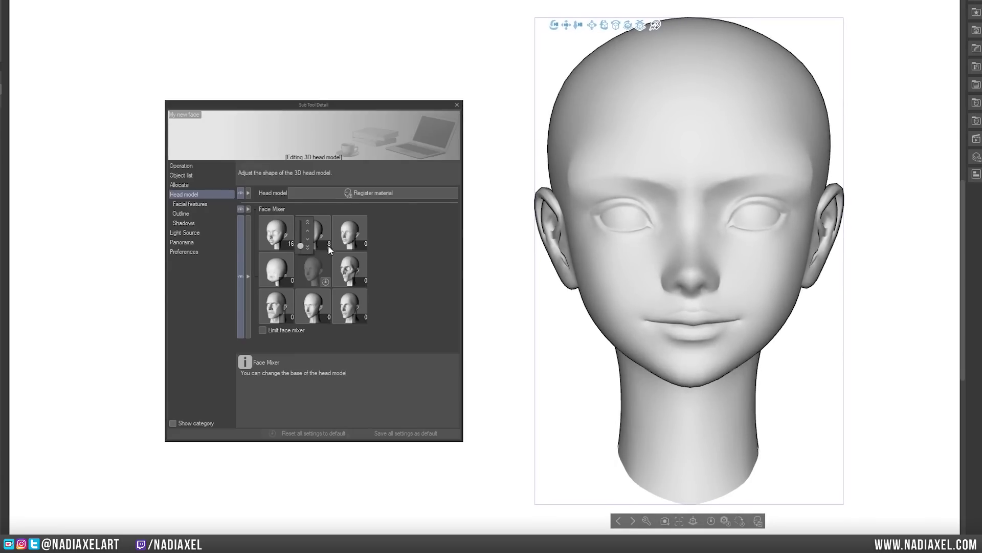
left_click_drag(375, 281, 384, 267)
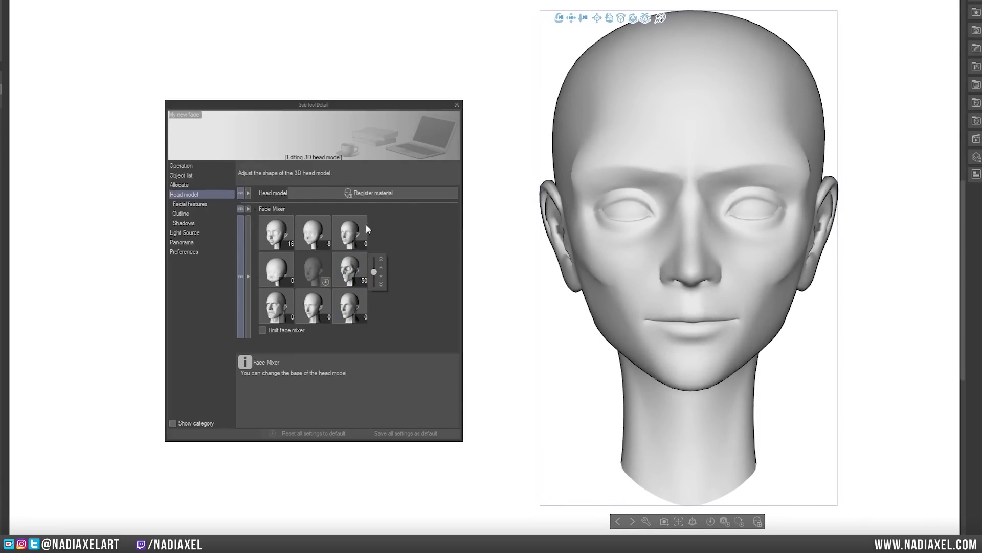
left_click_drag(329, 255, 339, 247)
mouse_move(320, 304)
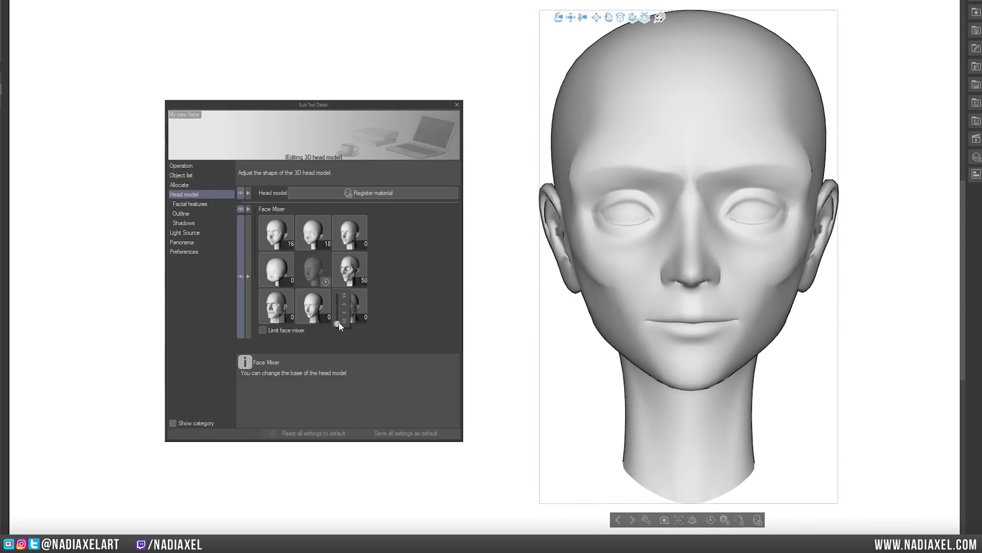
left_click_drag(338, 321, 341, 312)
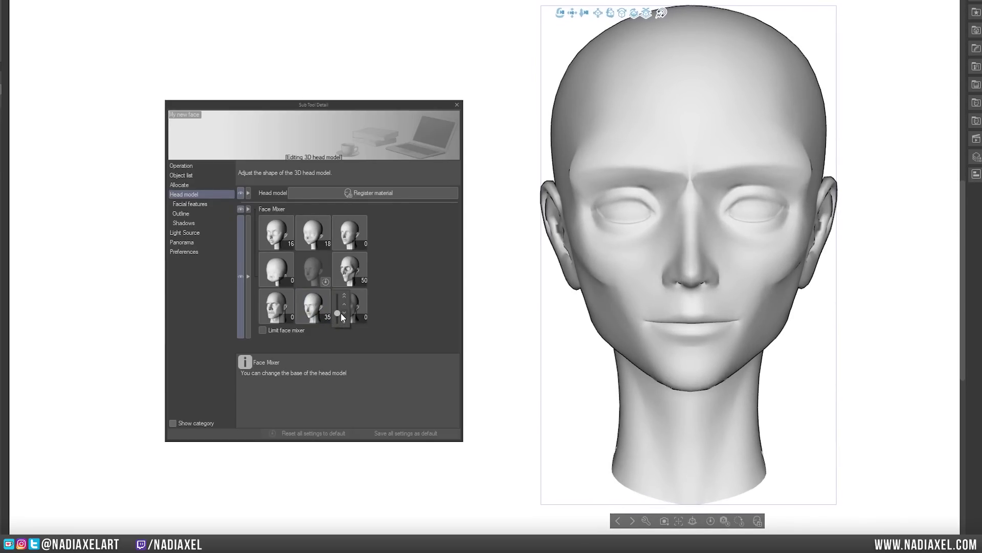
left_click(263, 330)
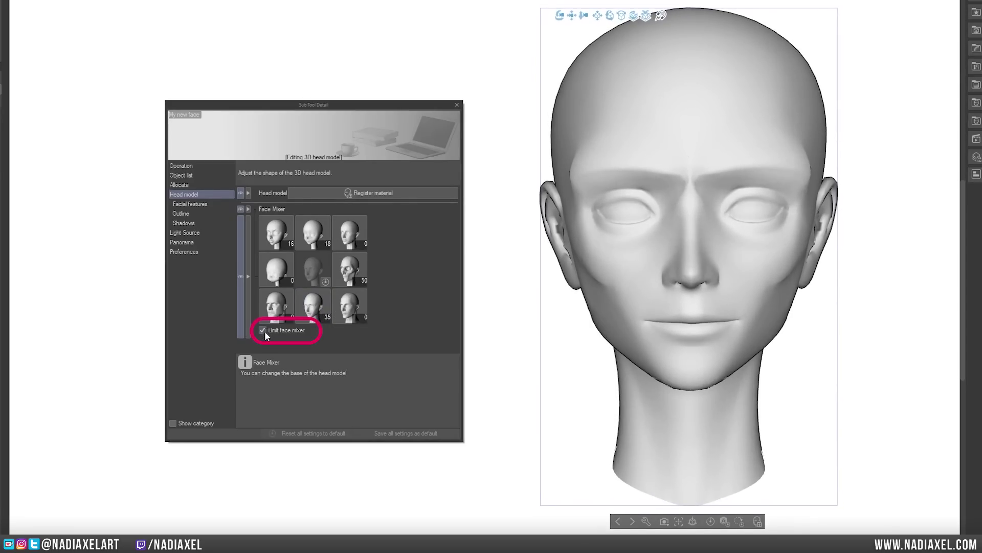
mouse_move(302, 317)
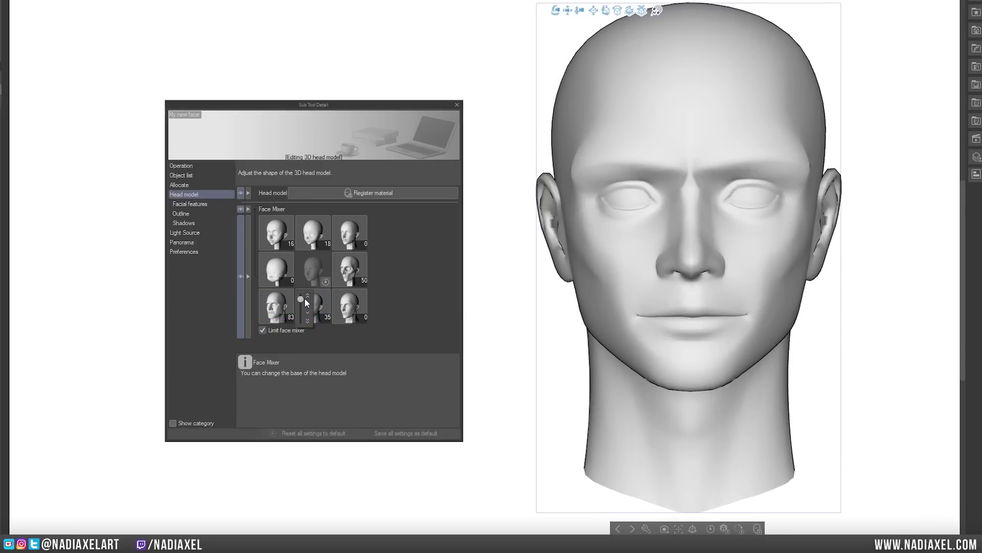
left_click(263, 330)
mouse_move(290, 317)
left_click_drag(301, 324, 302, 349)
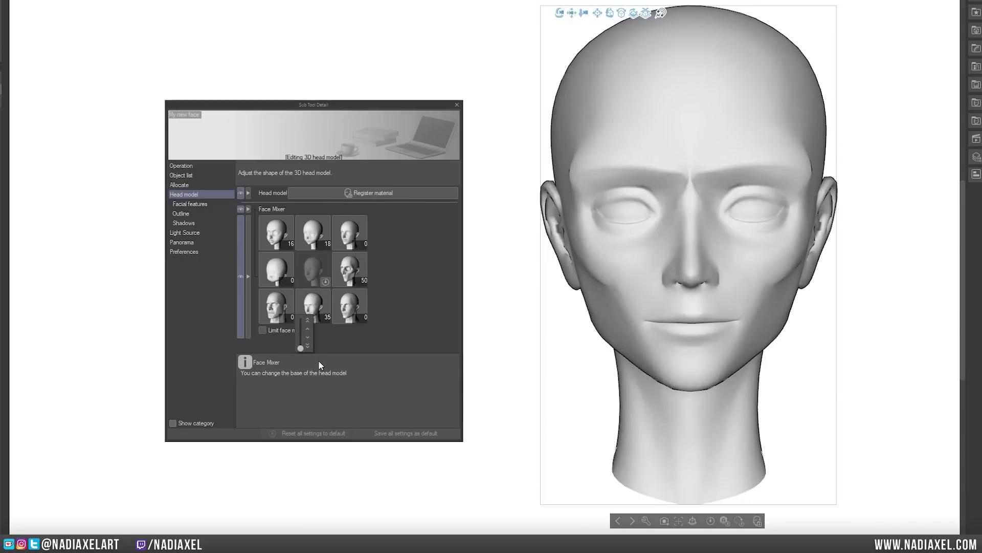
- Tilt the nose tip using the Facial features settings
left_click(217, 204)
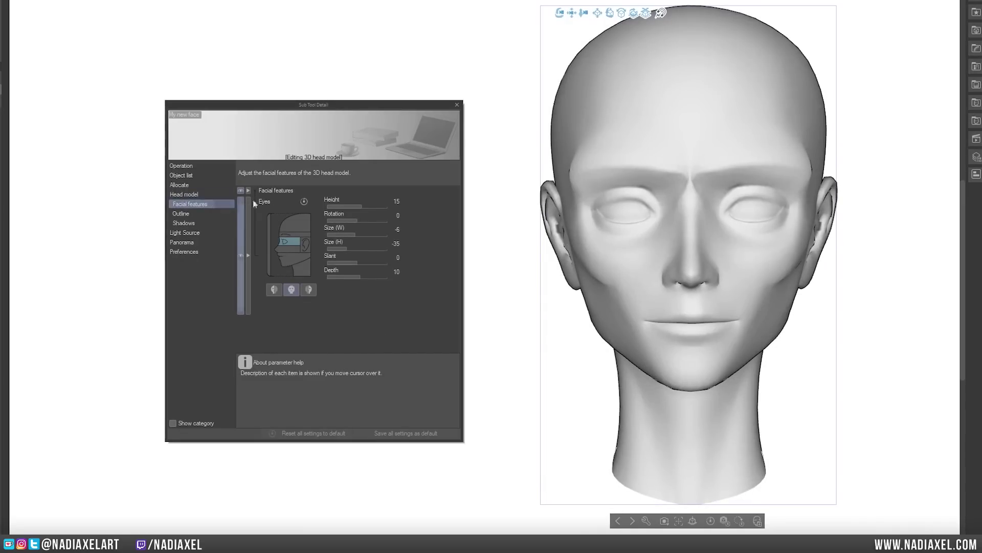
left_click(299, 271)
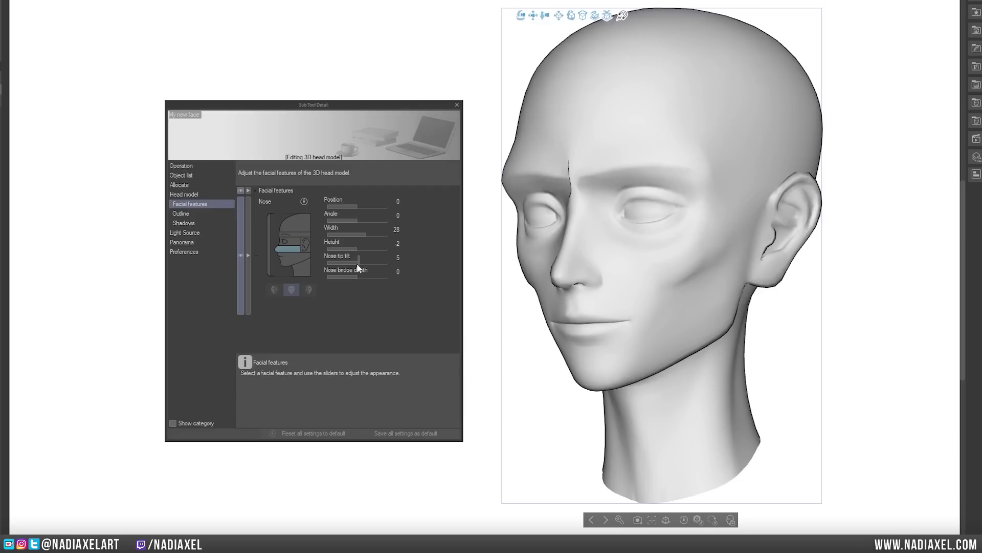
mouse_move(357, 263)
left_mouse_down()
mouse_move(377, 257)
mouse_move(364, 256)
left_mouse_up()
- Adjust the eyes, brows and head direction, then tilt the ears and flare them outward
key("ctrl+z")
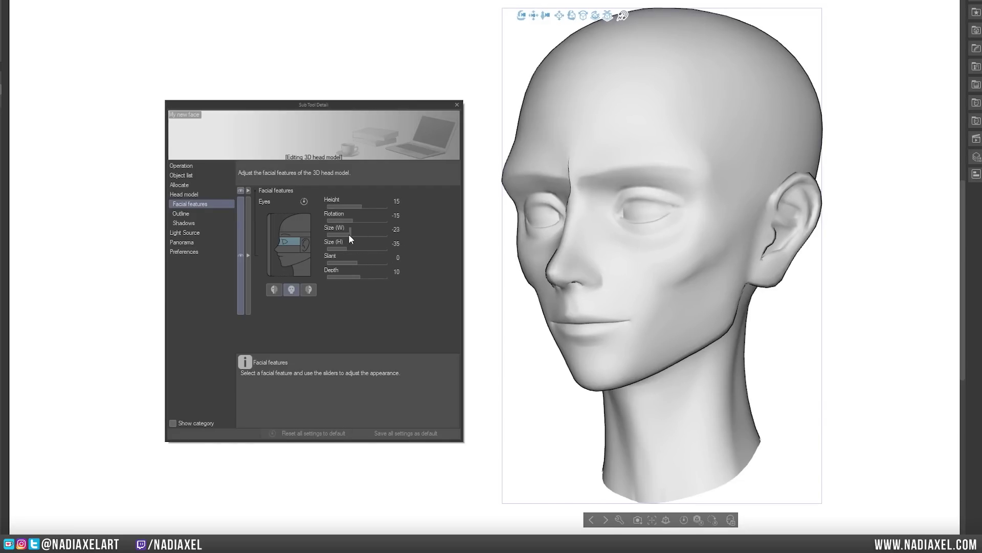
key("ctrl+z")
key("ctrl+z")
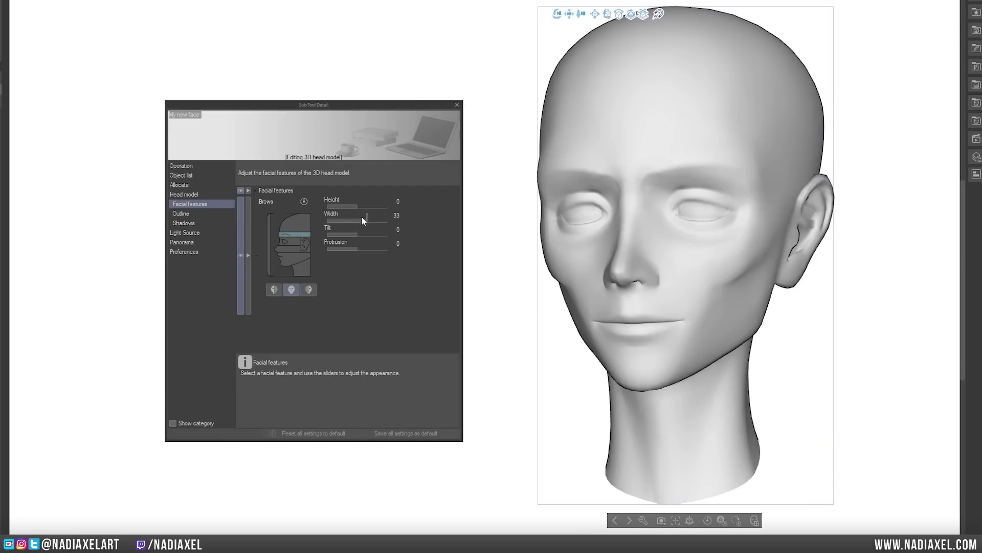
key("ctrl+z")
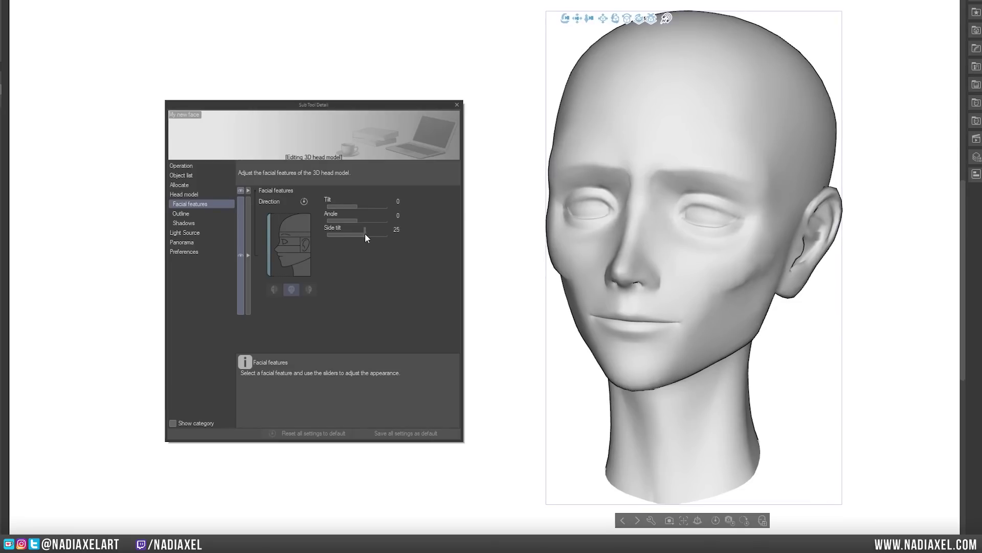
key("ctrl+z")
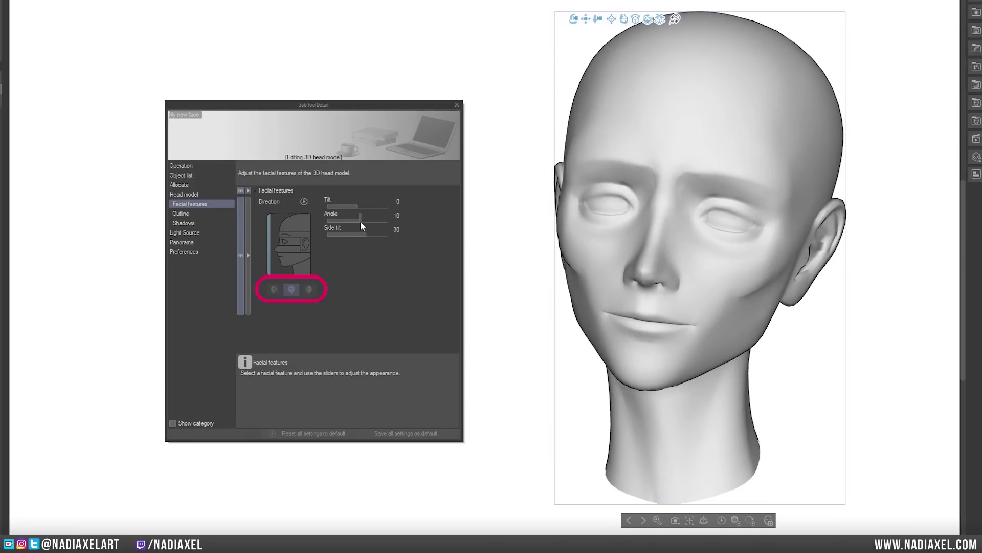
key("ctrl+z")
left_click_drag(361, 257, 366, 277)
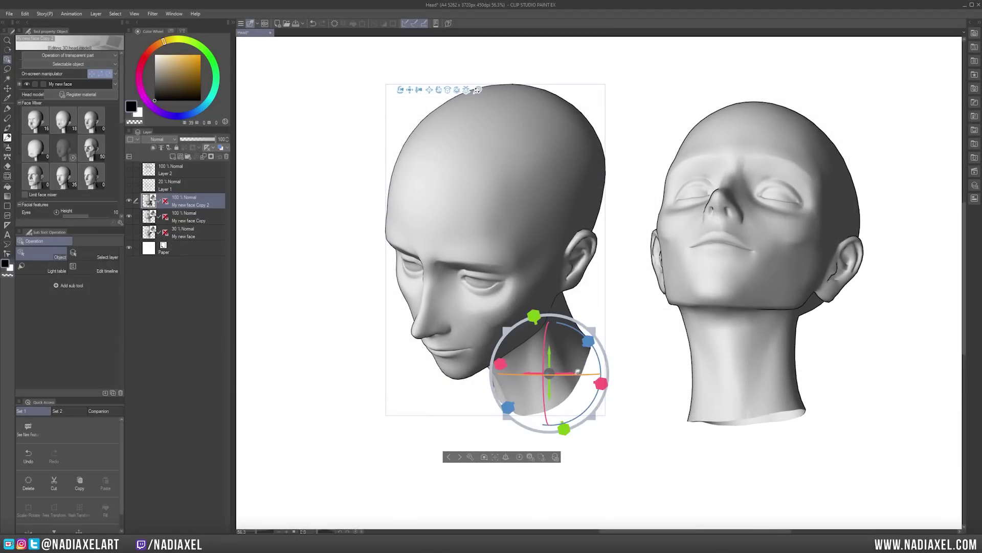
- Sketch guide lines and a crown arc over the right head, then move the sketch layer left
left_click_drag(801, 206, 776, 201)
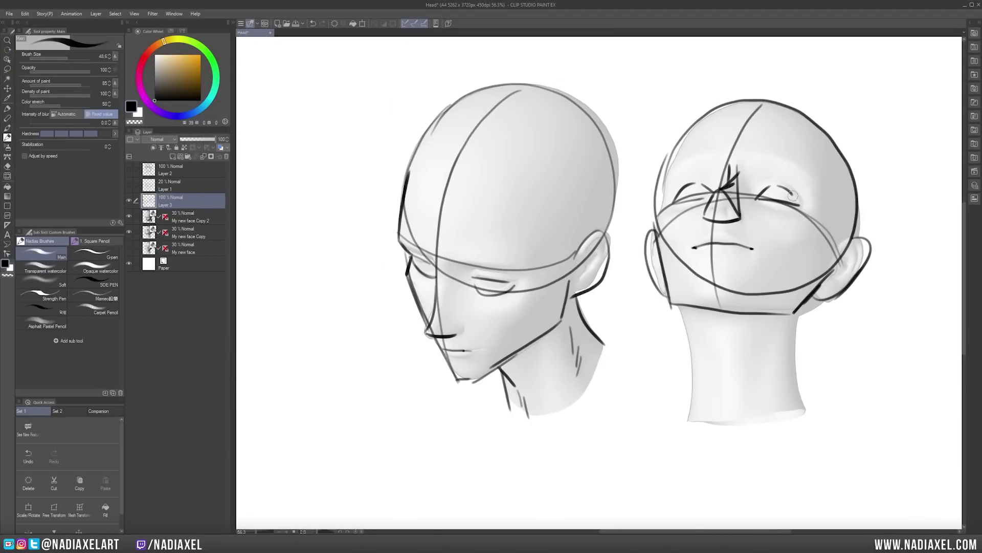
mouse_move(650, 195)
left_mouse_down()
mouse_move(687, 163)
mouse_move(751, 154)
mouse_move(806, 174)
mouse_move(849, 230)
left_mouse_up()
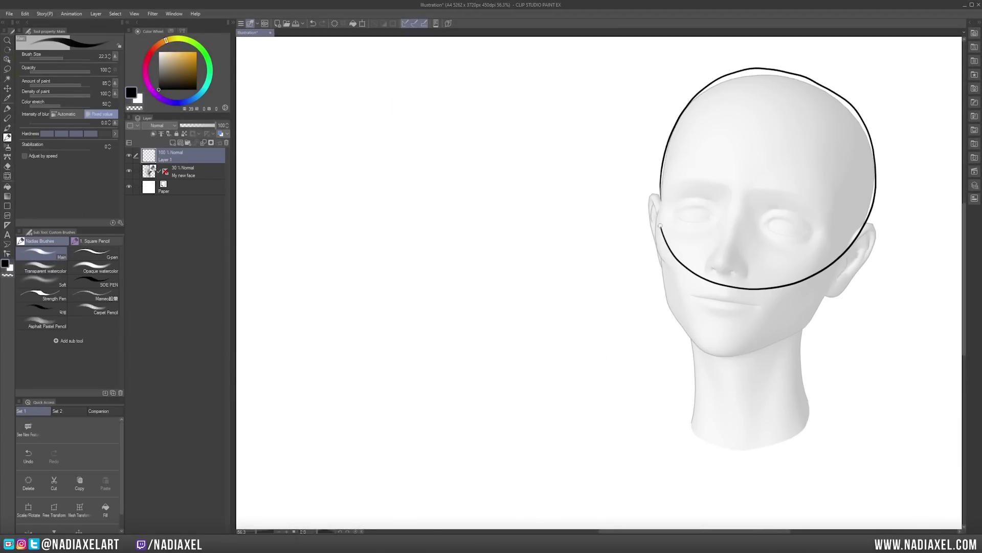
left_click_drag(692, 105, 657, 226)
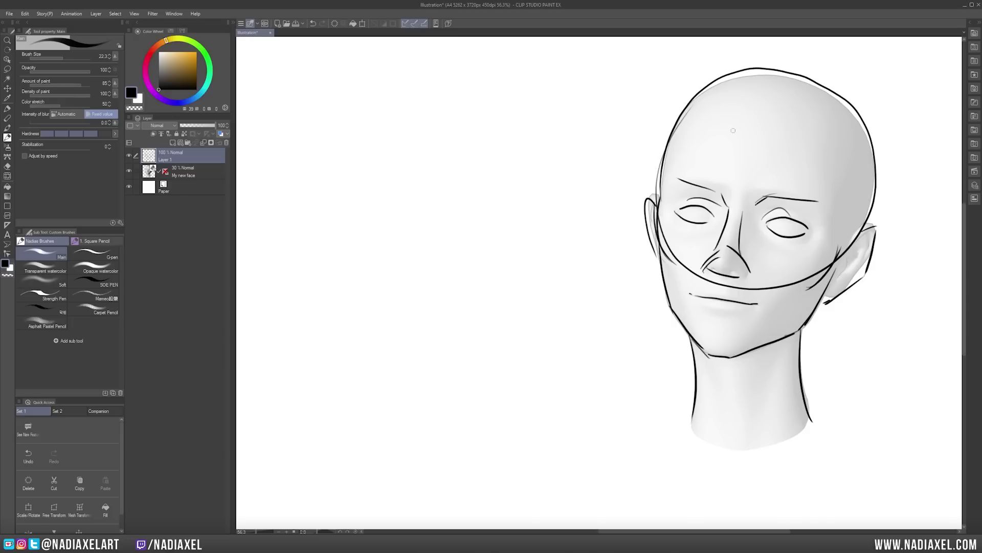
key("k")
left_click_drag(813, 437, 591, 440)
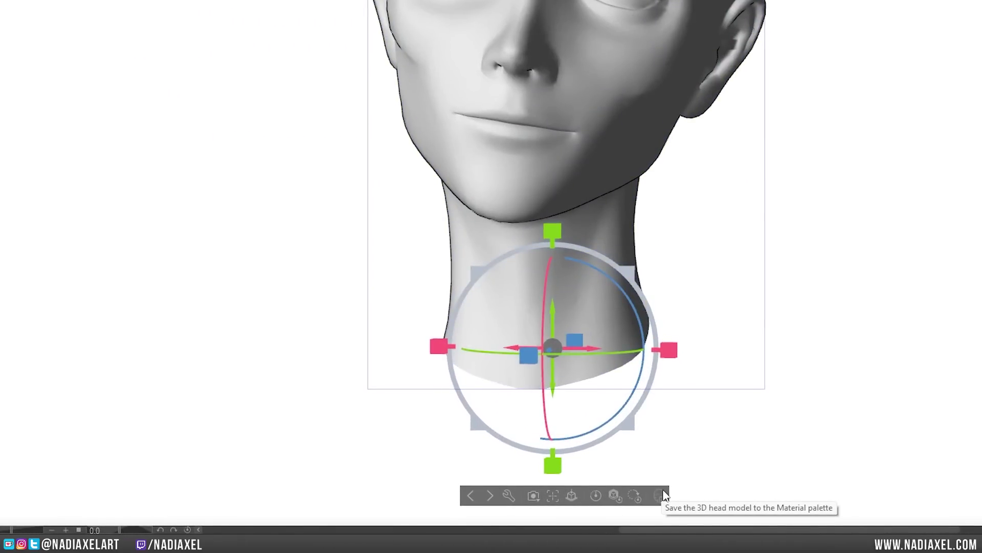
- Save the head as 'Kinda sad but kinda happy' in 3D > Head, then apply another saved face to the left head
left_click(660, 495)
type("Kinda sad but kinda happy")
left_click(512, 147)
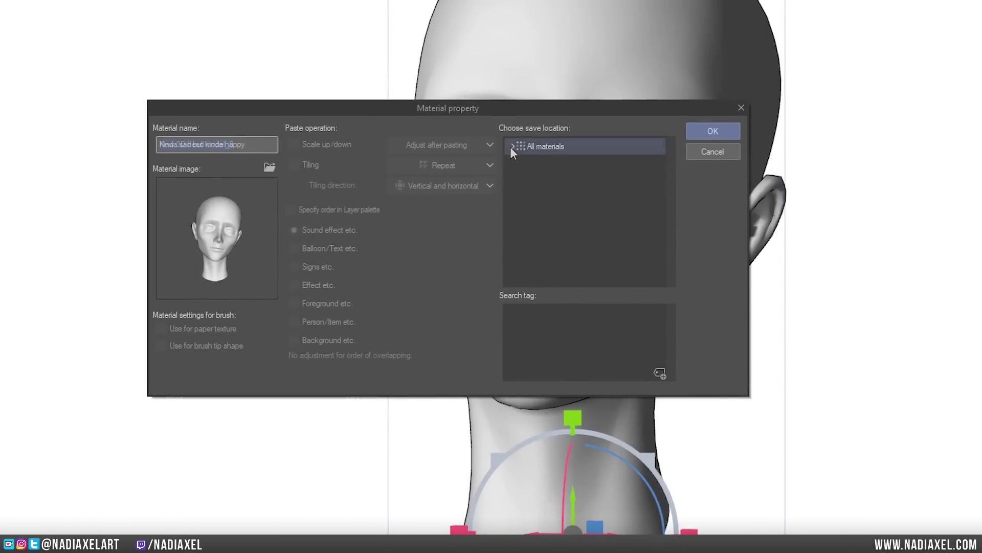
left_click(513, 146)
left_click(517, 235)
left_click_drag(670, 159, 669, 182)
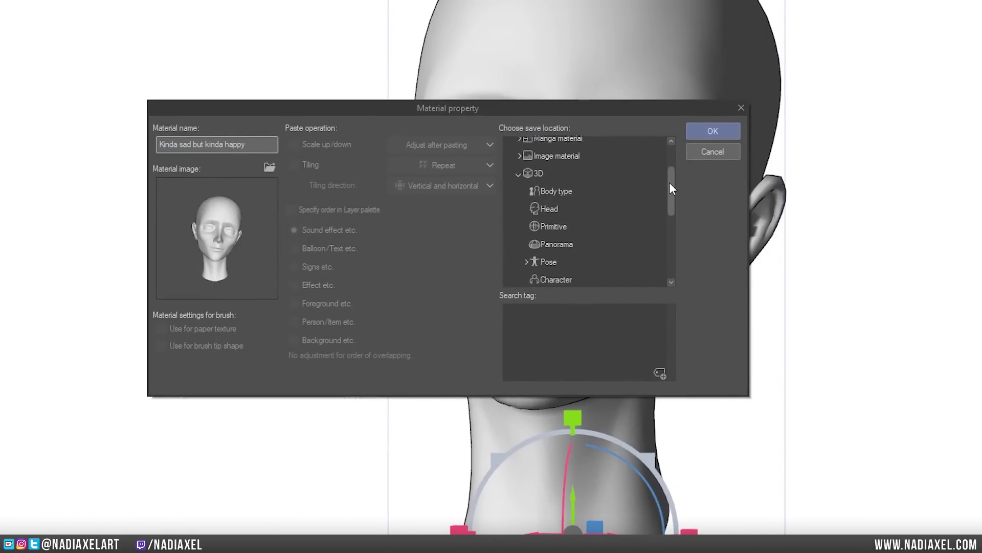
left_click(560, 205)
left_click(724, 131)
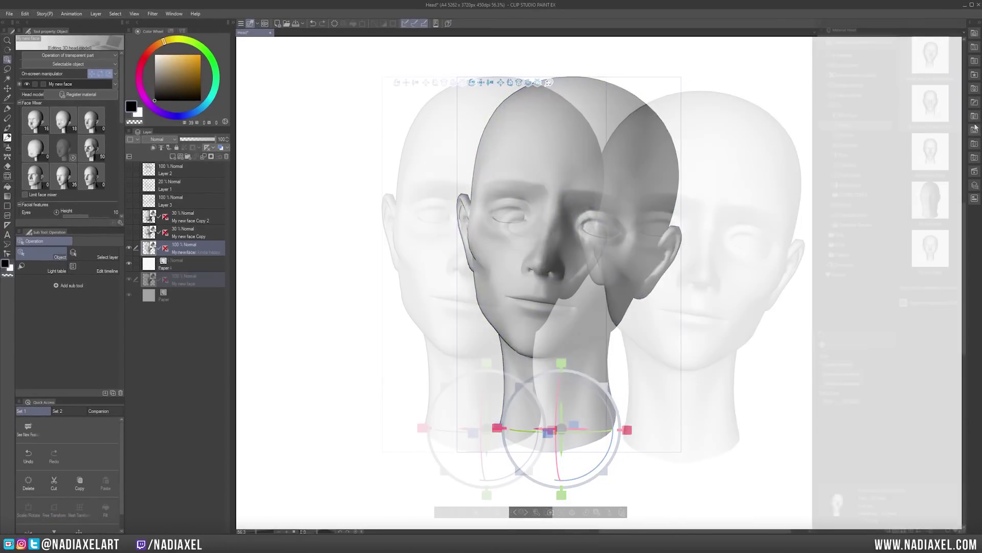
left_click_drag(930, 105, 636, 368)
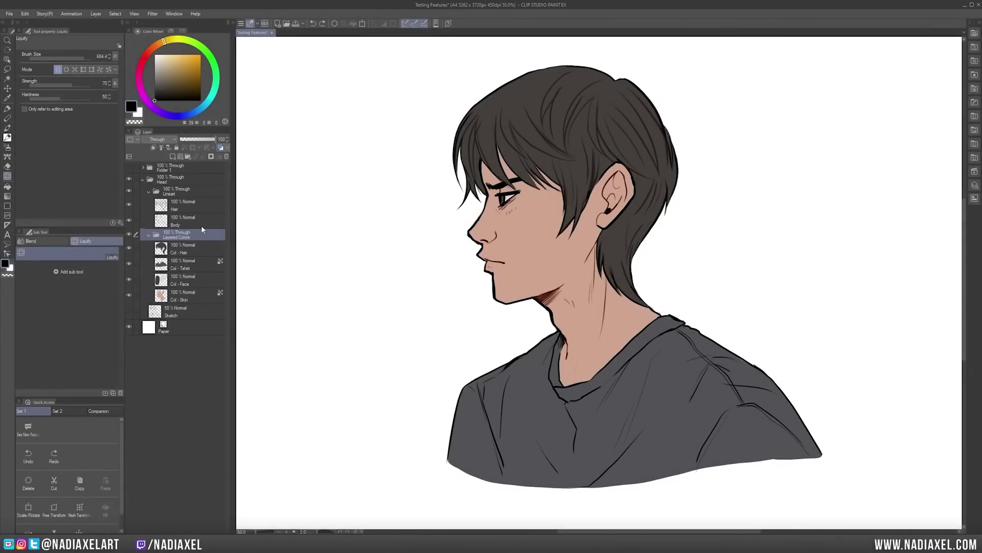
- Test Liquify on the Body line art layer's face, then undo it
left_click(203, 221)
left_click_drag(513, 283, 439, 274)
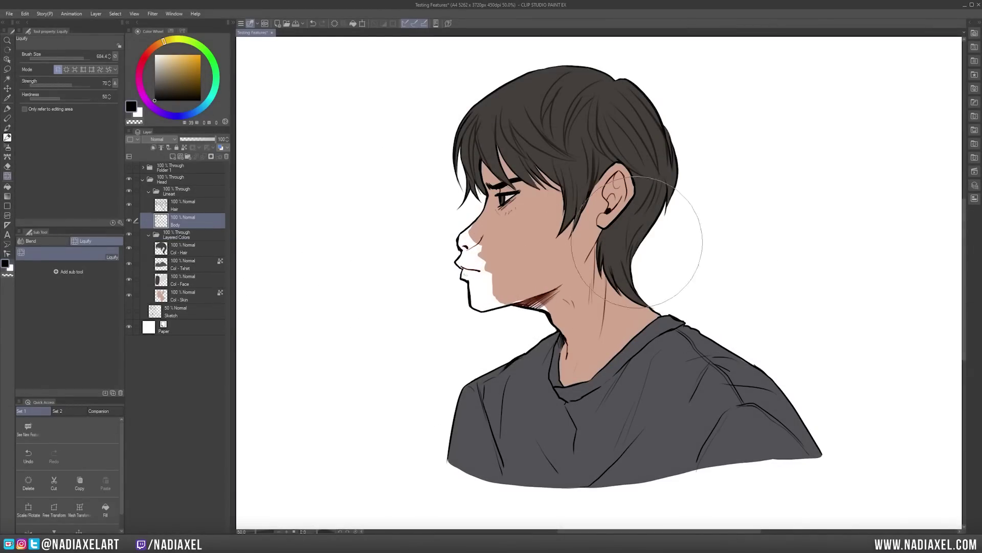
key("ctrl+z")
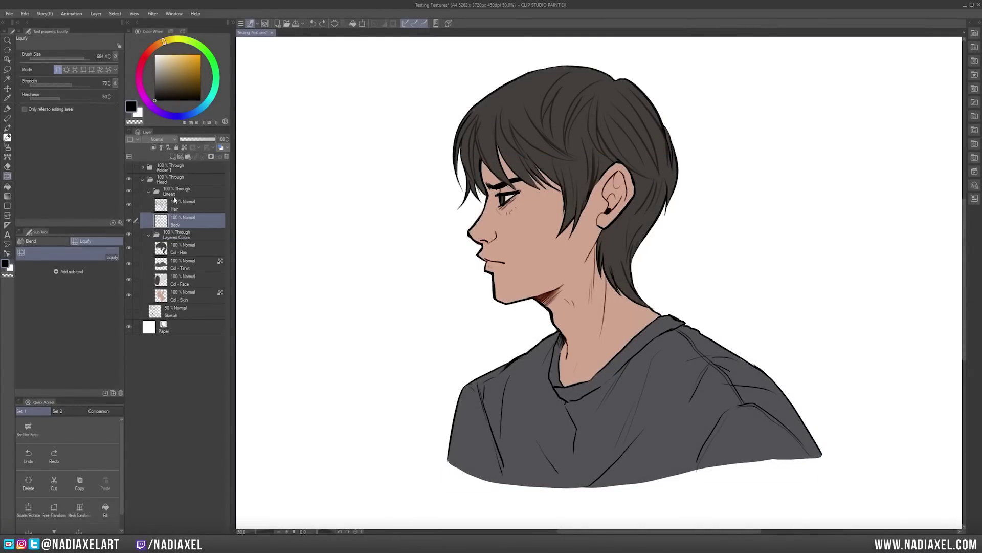
- Select the Lineart and Layered Colors folders together and liquify the hair at the neck inward
left_click(176, 191)
left_click(176, 237, "ctrl")
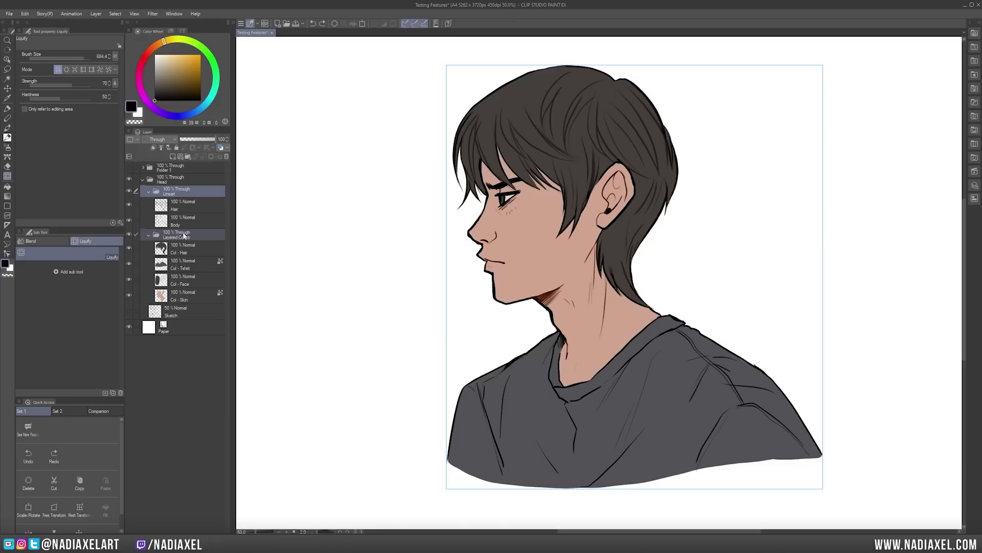
left_click_drag(506, 271, 452, 278)
key("ctrl+z")
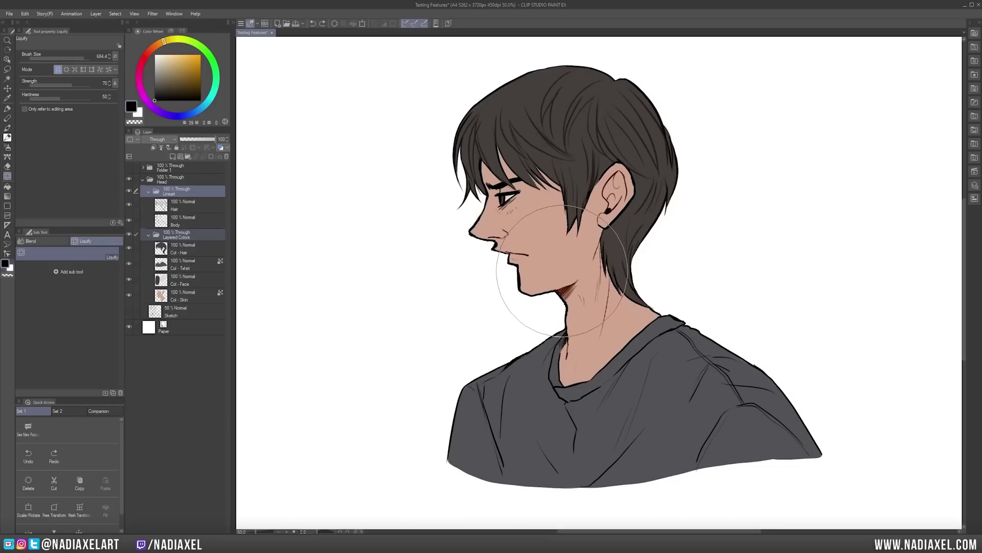
left_click_drag(706, 254, 645, 260)
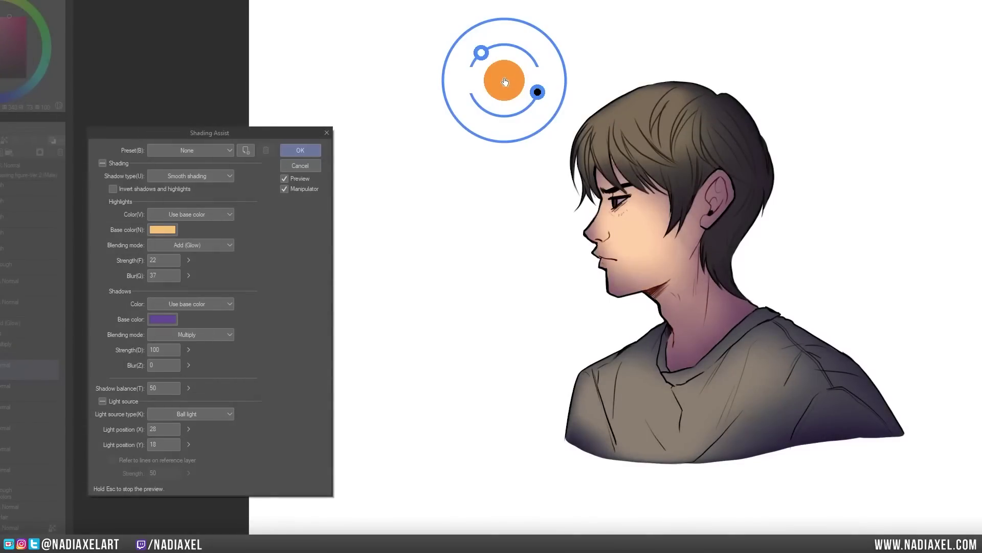
- Move the light right of the head, then make the Layered Colors folder the working layer with Move layer
mouse_move(515, 78)
left_mouse_down()
mouse_move(796, 101)
mouse_move(844, 130)
mouse_move(892, 248)
mouse_move(483, 351)
mouse_move(480, 316)
left_mouse_up()
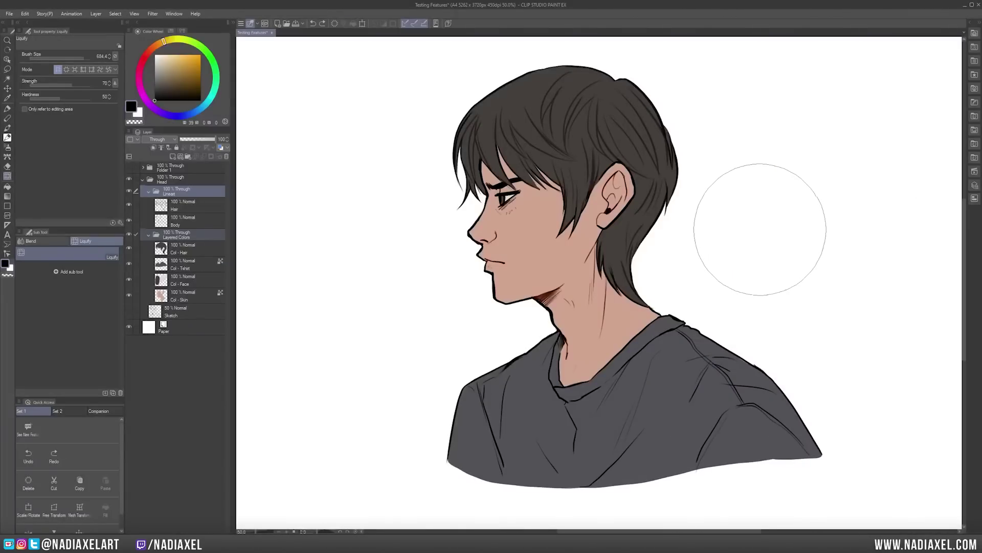
left_click(7, 87)
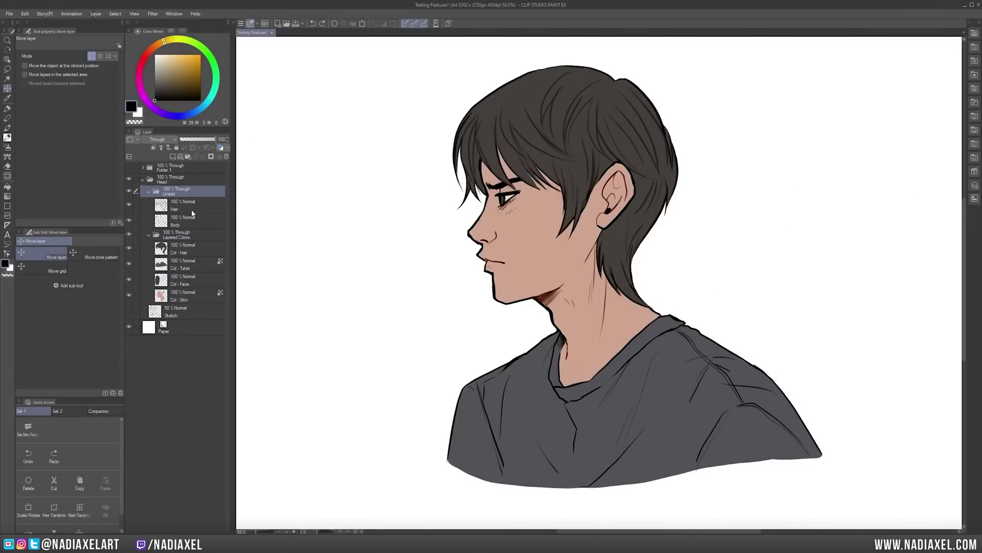
left_click(189, 248)
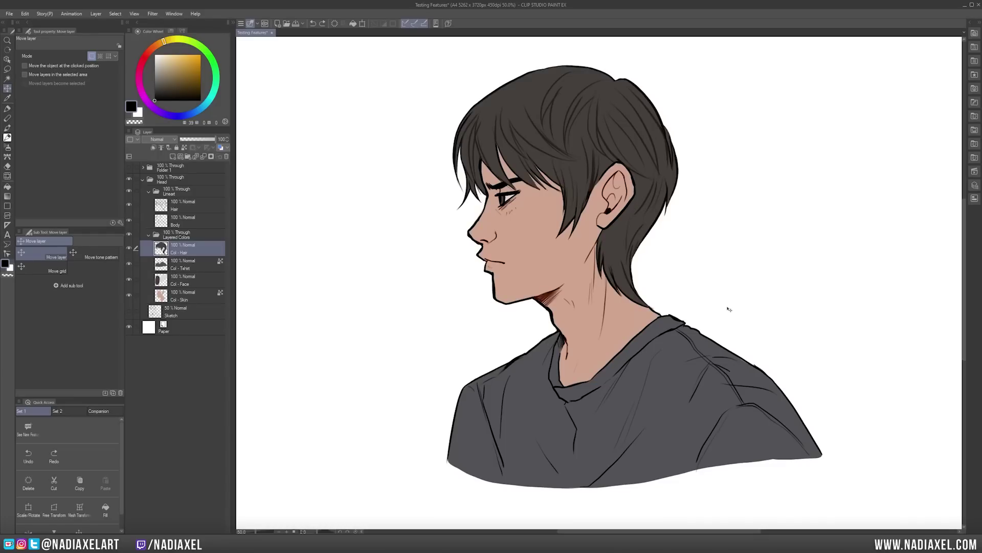
left_click(189, 238)
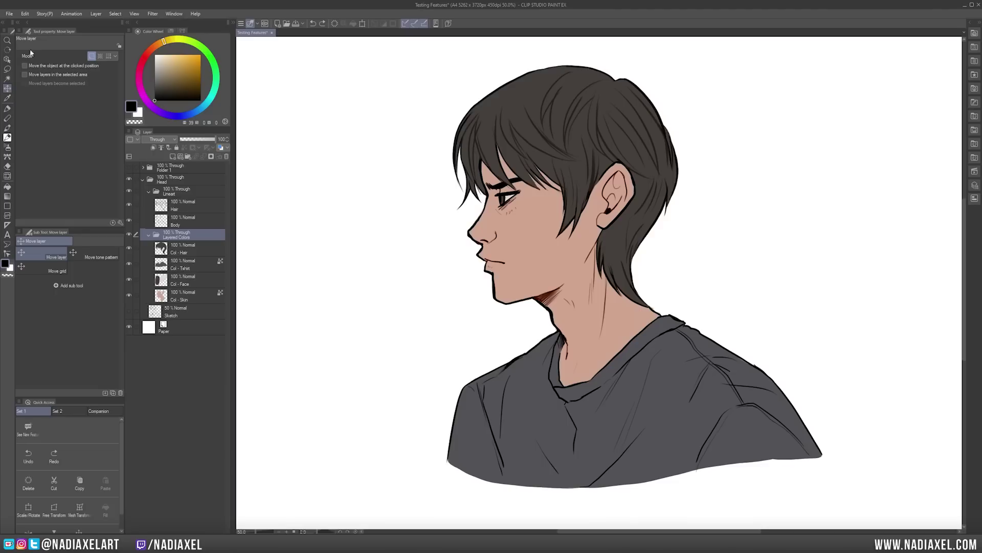
left_click(24, 13)
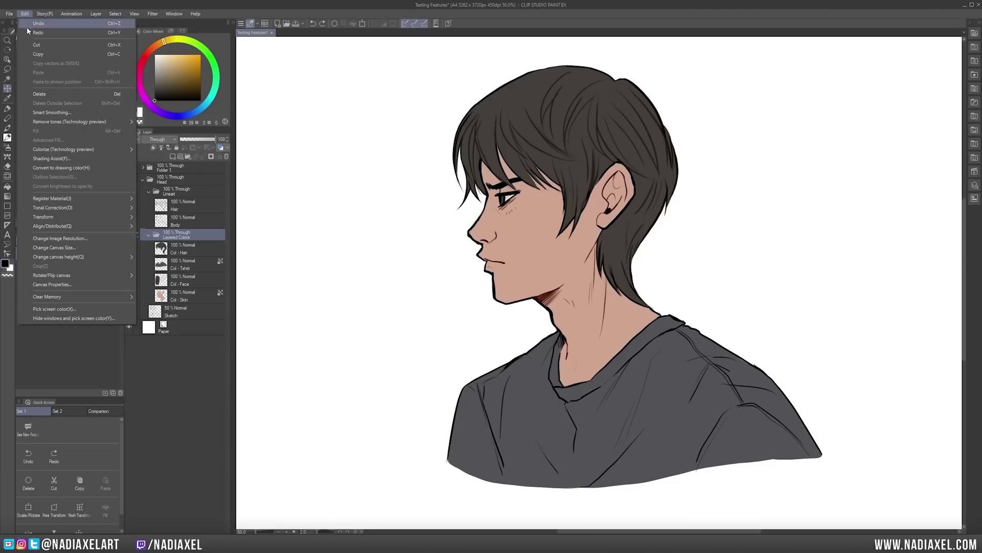
- Launch Shading Assist and move the ball light slightly left of the face with a wider reach
left_click(113, 160)
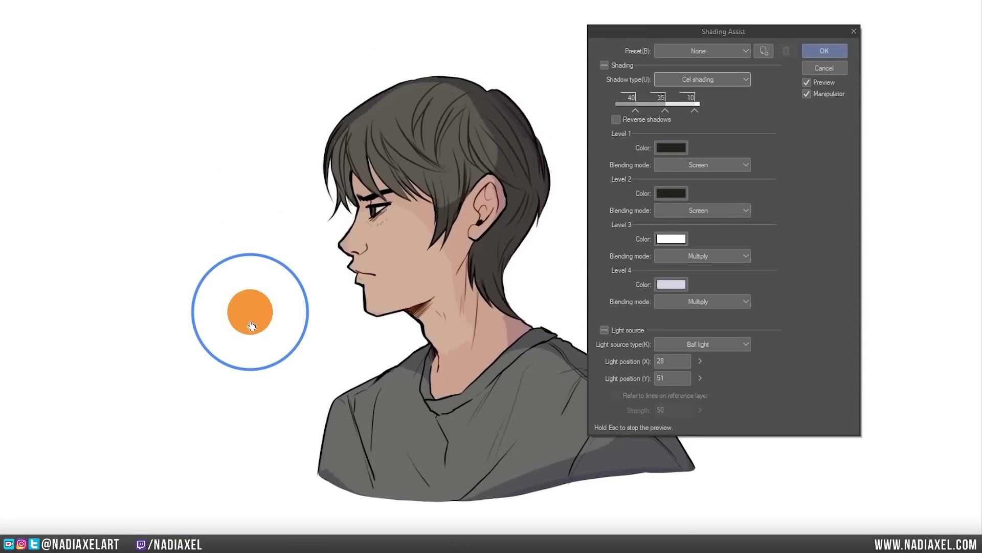
left_click_drag(252, 321, 241, 328)
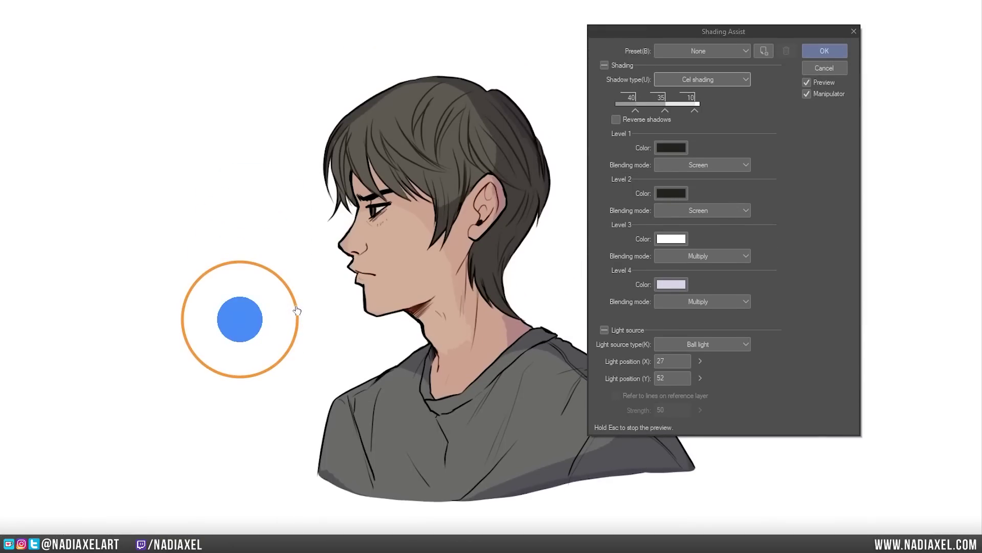
mouse_move(296, 310)
left_mouse_down()
mouse_move(331, 290)
mouse_move(281, 314)
mouse_move(293, 308)
left_mouse_up()
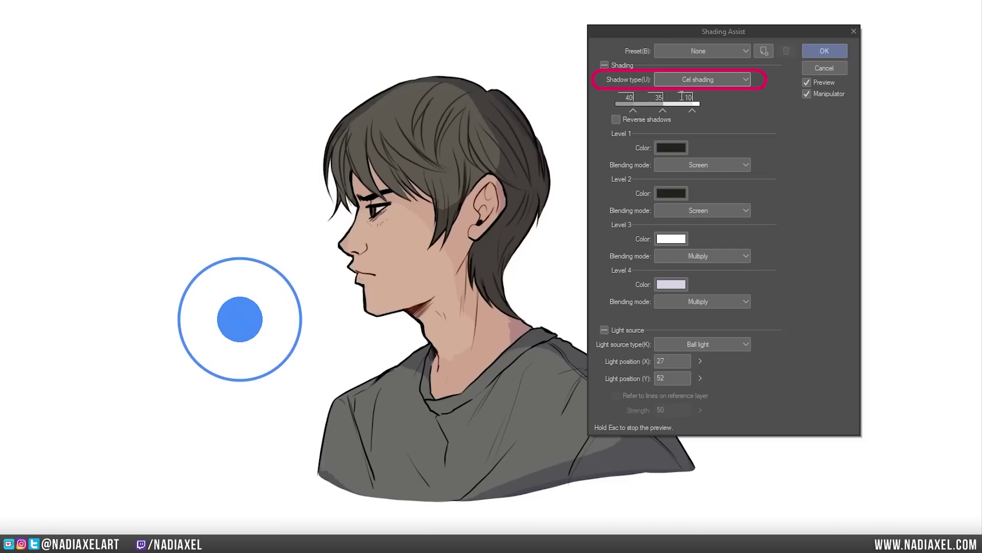
- Set Smooth shading and place a ball light to the left of the face
left_click(729, 80)
left_click(713, 93)
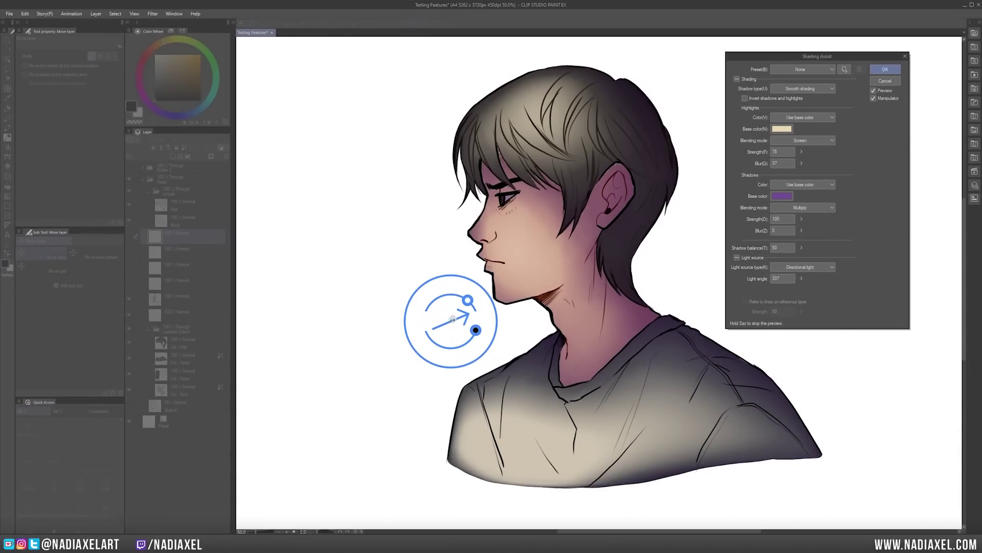
left_click_drag(453, 318, 383, 282)
left_click(811, 267)
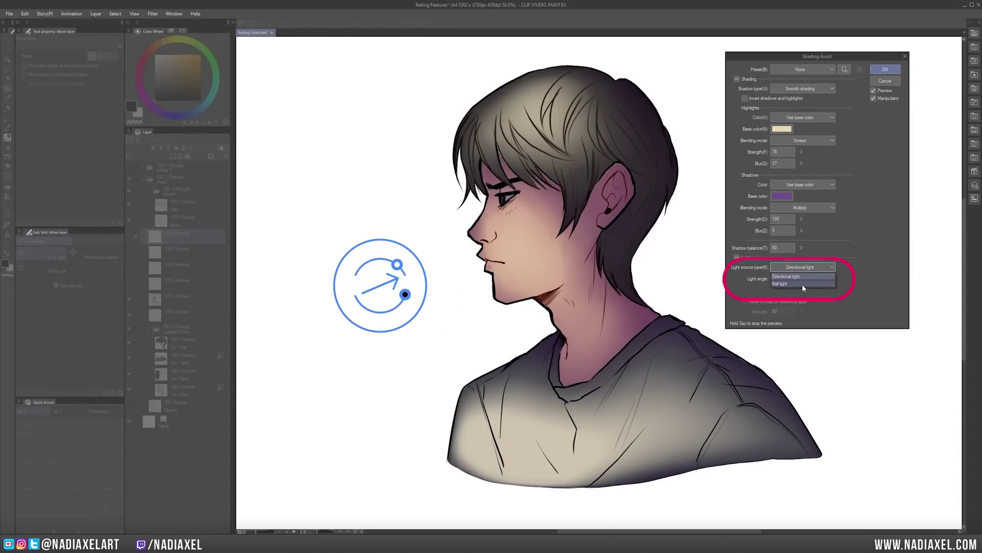
left_click(803, 285)
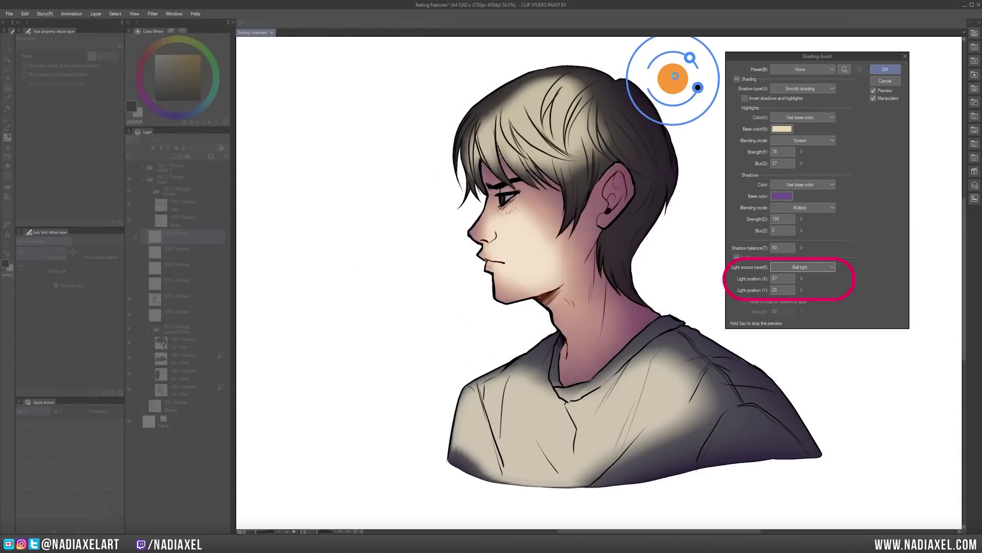
mouse_move(674, 77)
left_mouse_down()
mouse_move(819, 373)
mouse_move(349, 237)
left_mouse_up()
- Try a directional light, then lower highlight and shadow strengths and shift their balance
left_click(803, 267)
left_click(803, 276)
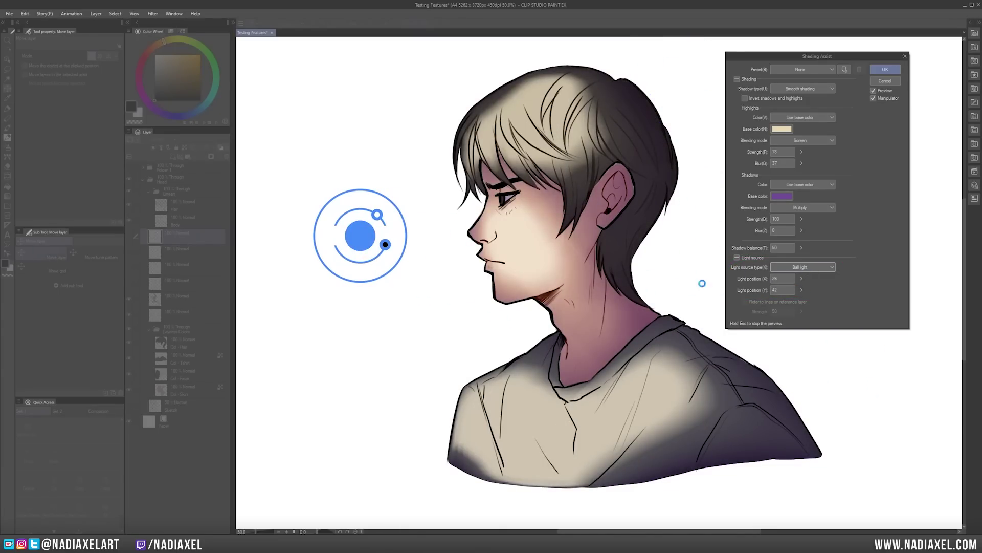
mouse_move(383, 231)
left_mouse_down()
mouse_move(360, 260)
mouse_move(335, 228)
mouse_move(378, 222)
mouse_move(390, 234)
left_mouse_up()
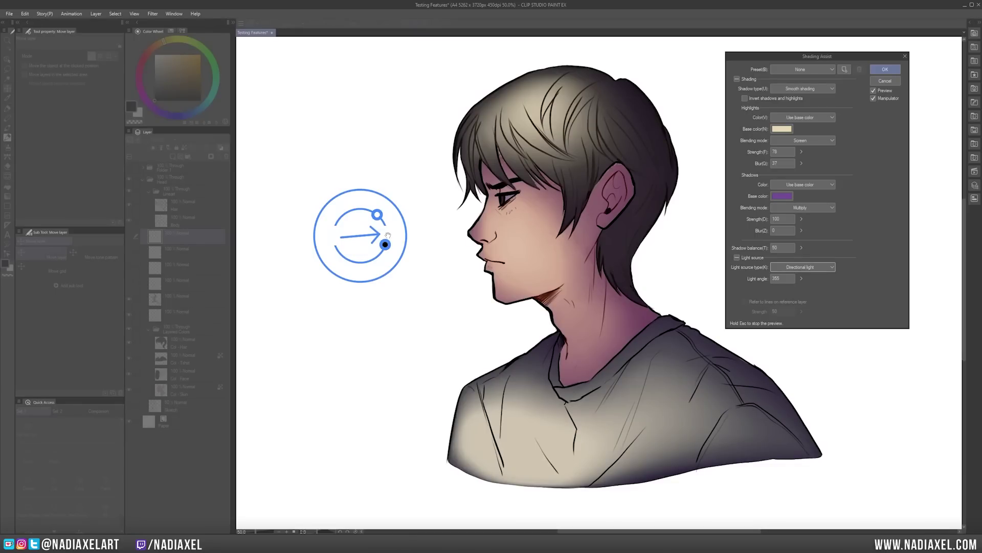
left_click_drag(366, 210, 350, 210)
left_click_drag(385, 245, 360, 261)
left_click_drag(364, 213, 366, 209)
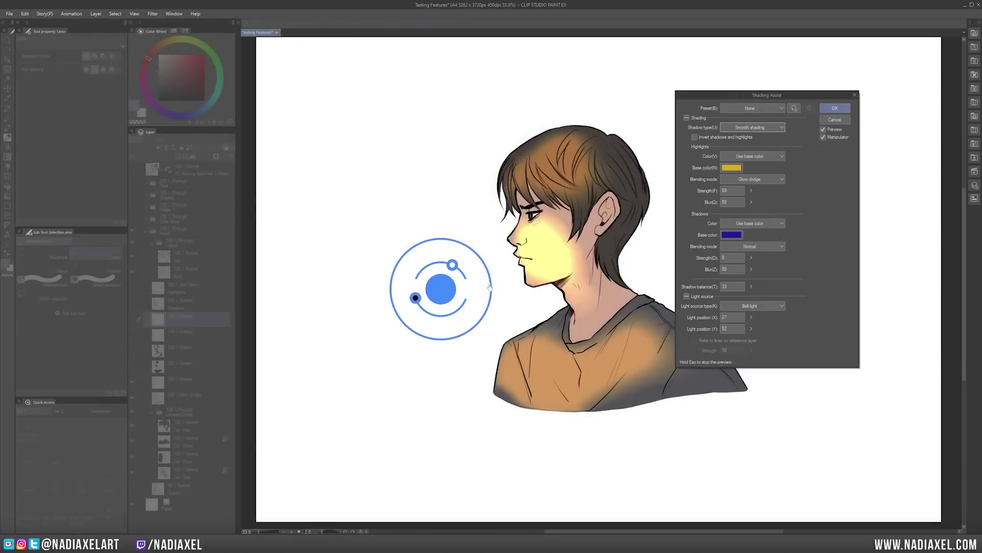
mouse_move(489, 287)
left_mouse_down()
mouse_move(426, 266)
mouse_move(475, 265)
left_mouse_up()
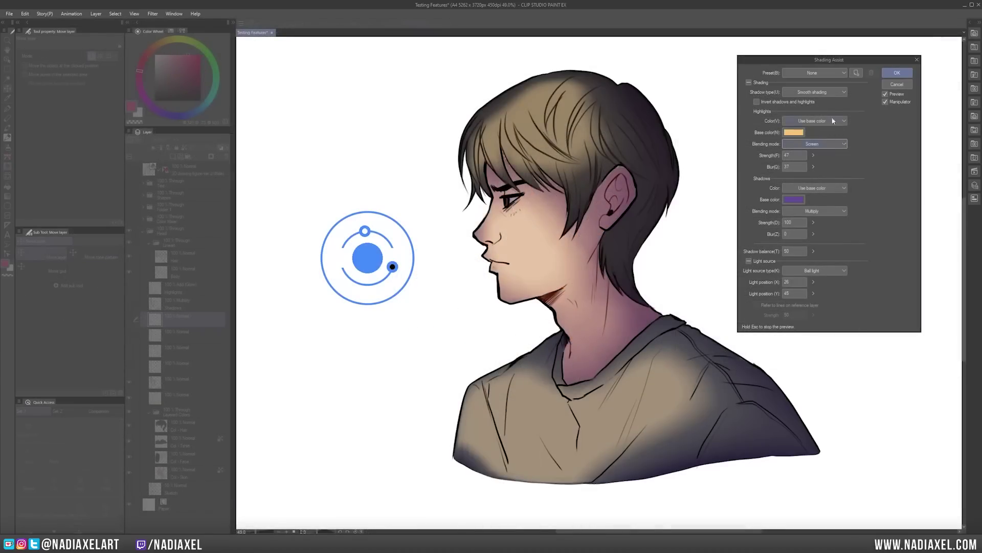
left_click(821, 93)
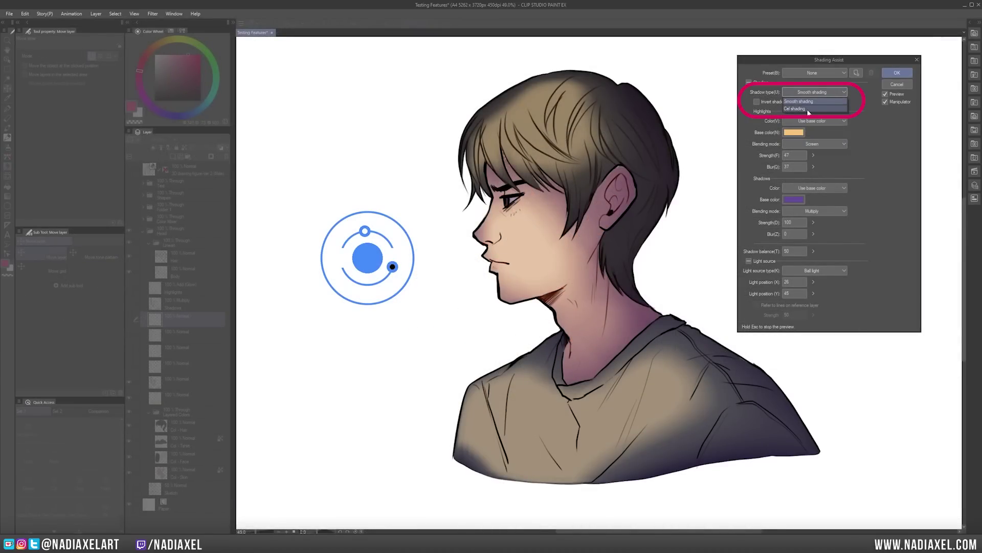
- Keep Smooth shading, move the light right of the neck, and tint highlights and shadows with Use layer color
left_click(806, 109)
left_click_drag(367, 258, 398, 211)
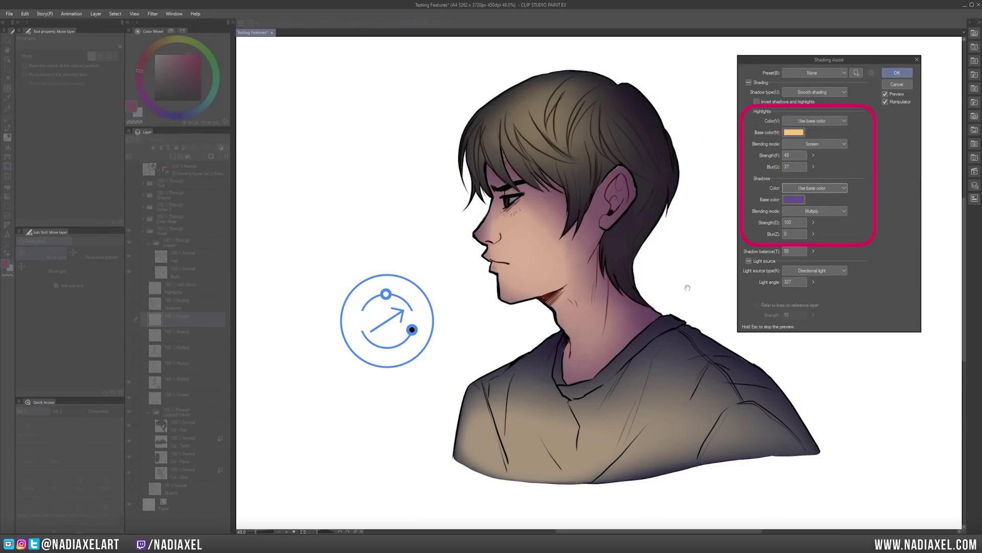
left_click(819, 121)
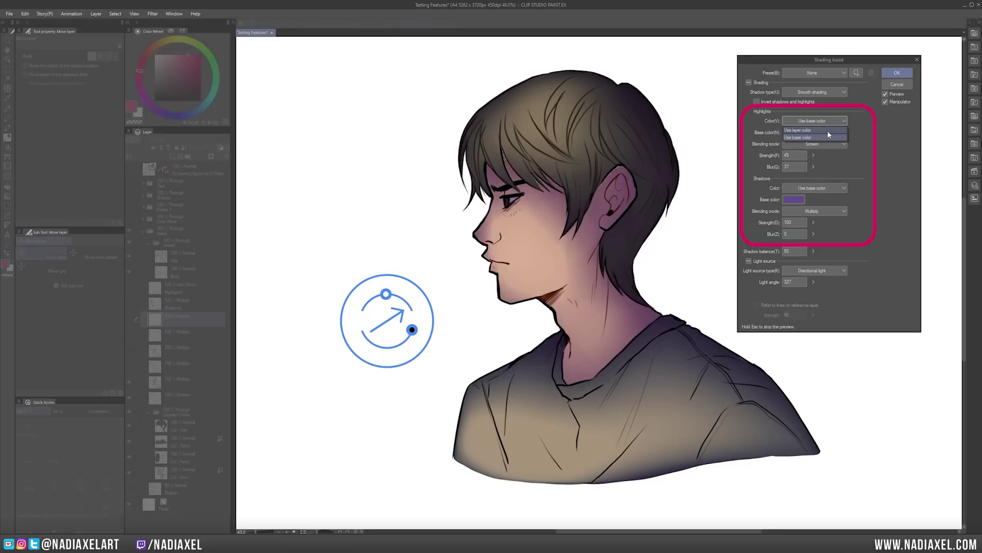
left_click(828, 130)
left_click(822, 189)
left_click(819, 197)
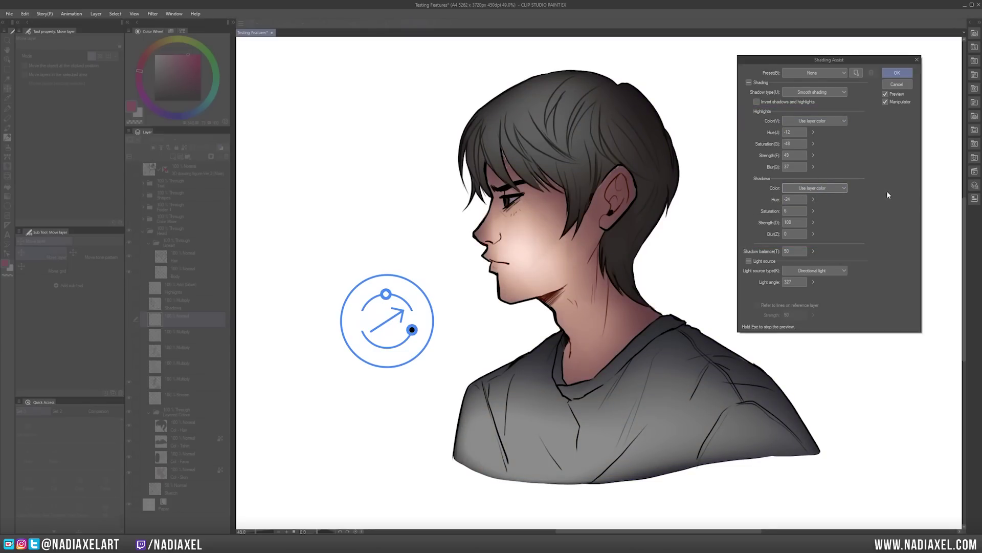
- Switch highlights and shadows back to Use base color
left_click(835, 121)
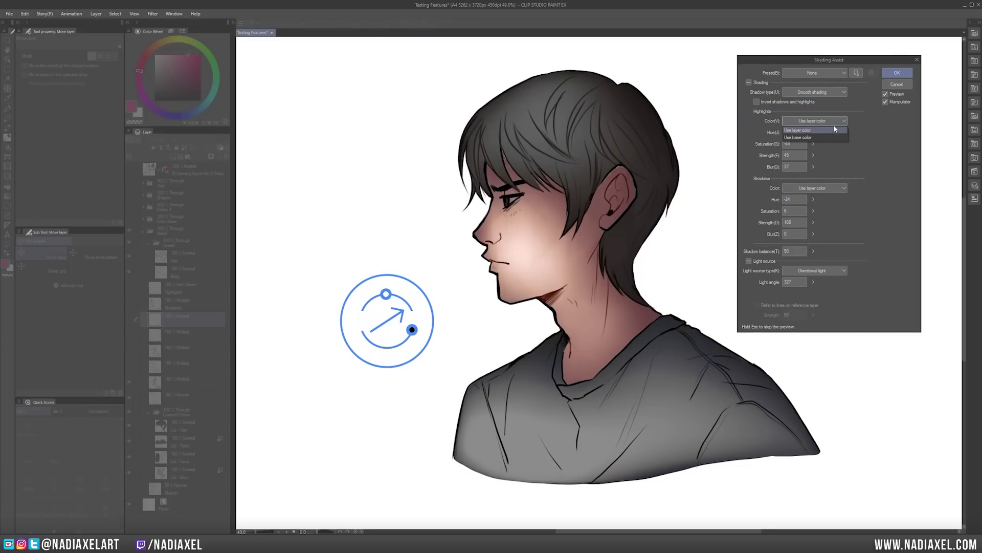
left_click(839, 137)
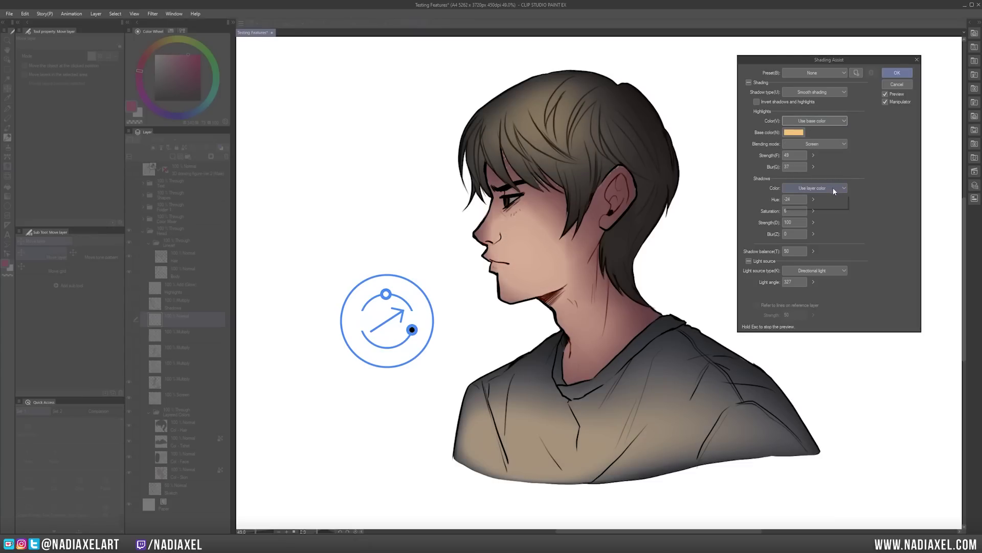
left_click(833, 187)
left_click(813, 204)
- Set the highlight base colour to a saturated pink and the shadow base colour to blue
left_click(801, 133)
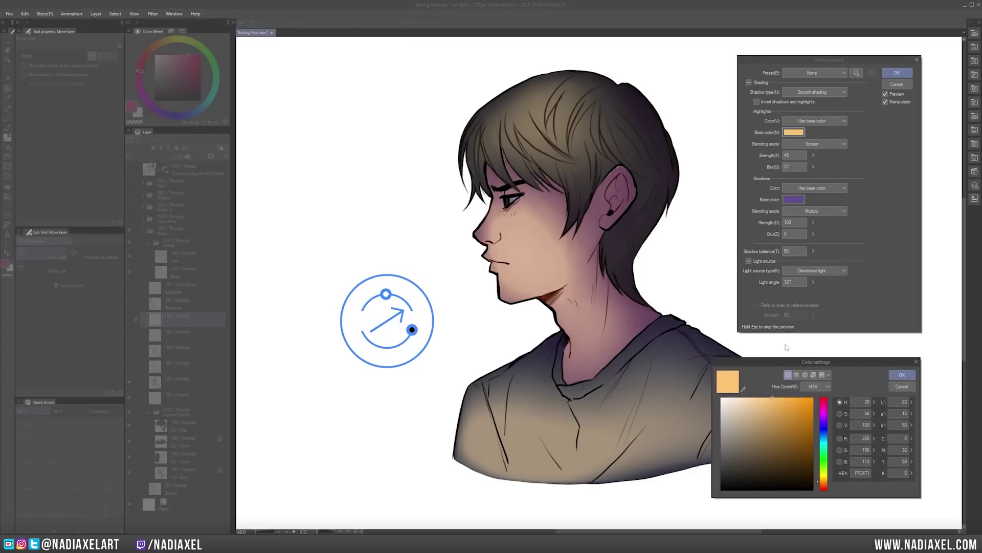
left_click(825, 414)
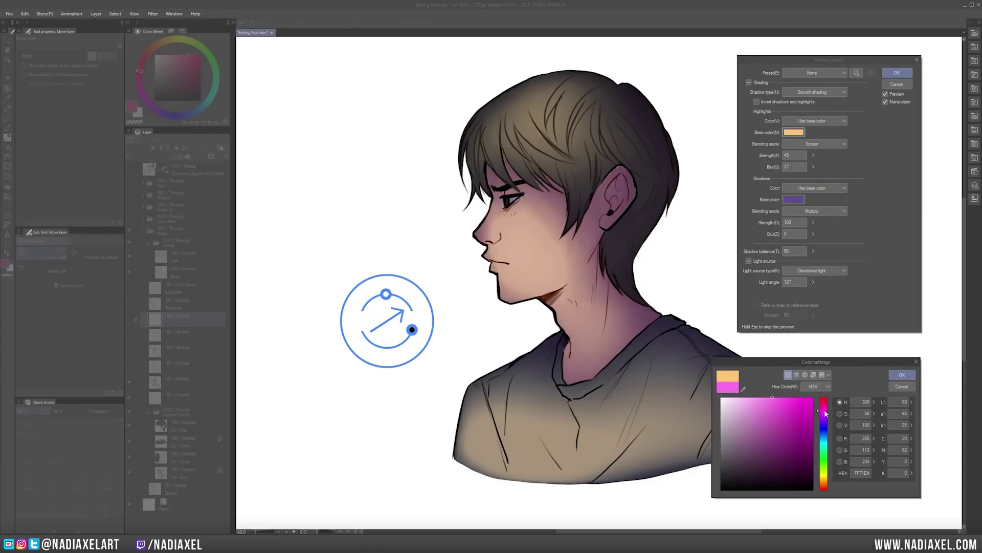
left_click(786, 398)
left_click(902, 375)
left_click(799, 200)
left_click(820, 438)
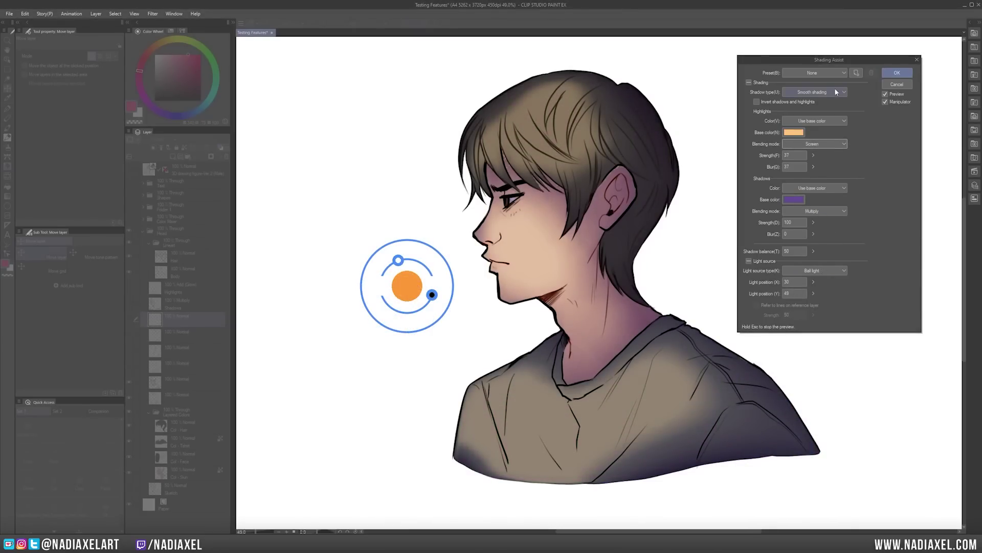
left_click(829, 74)
- Try the Stage light and Evening lighting presets, then apply the automatic shading
left_click(807, 140)
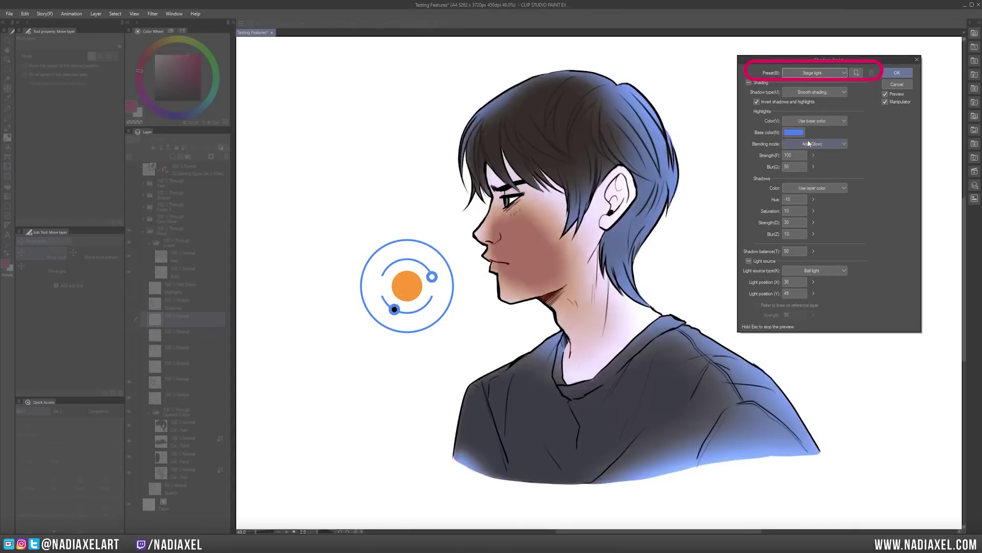
left_click(830, 73)
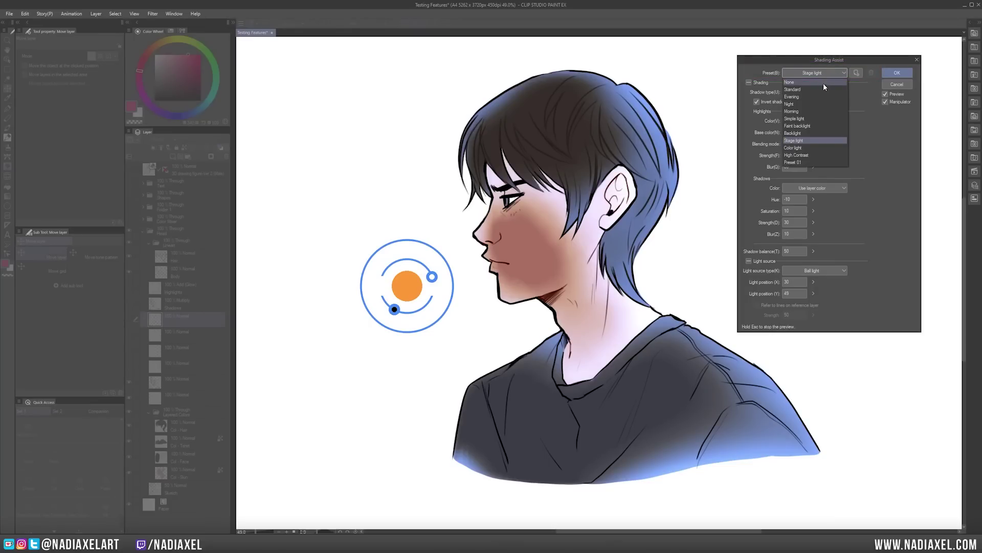
left_click(818, 92)
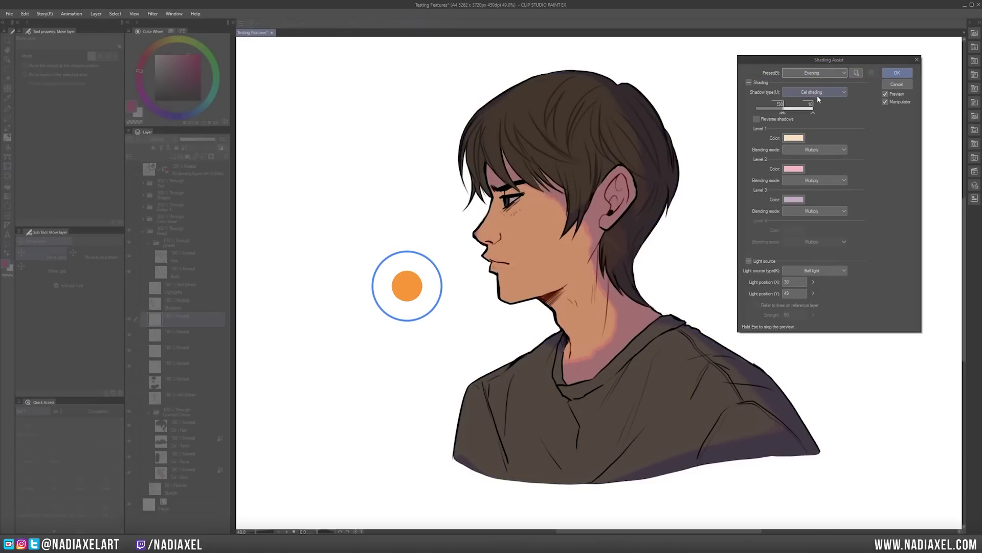
left_click(830, 72)
left_click(819, 91)
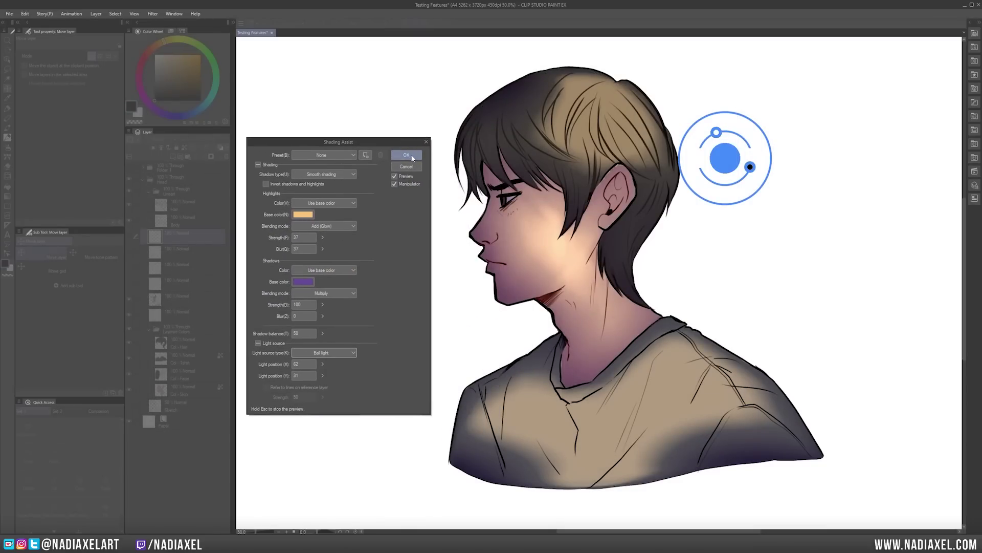
left_click(407, 155)
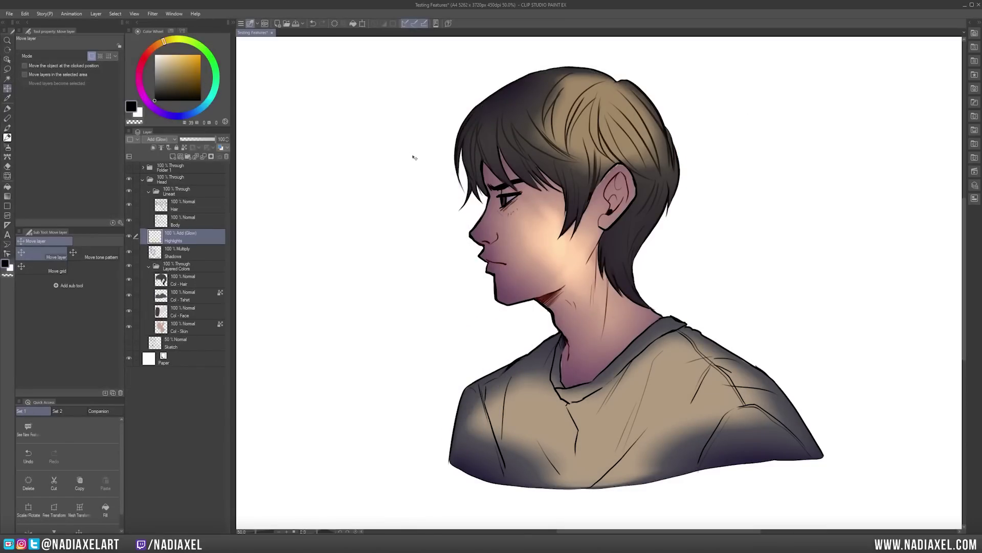
- Toggle the Highlights and Shadows layers off and on to compare the shading
left_click(129, 237)
left_click(130, 237)
left_click(129, 252)
left_click(129, 252)
- Switch to a smaller eraser on the Shadows layer
key("e")
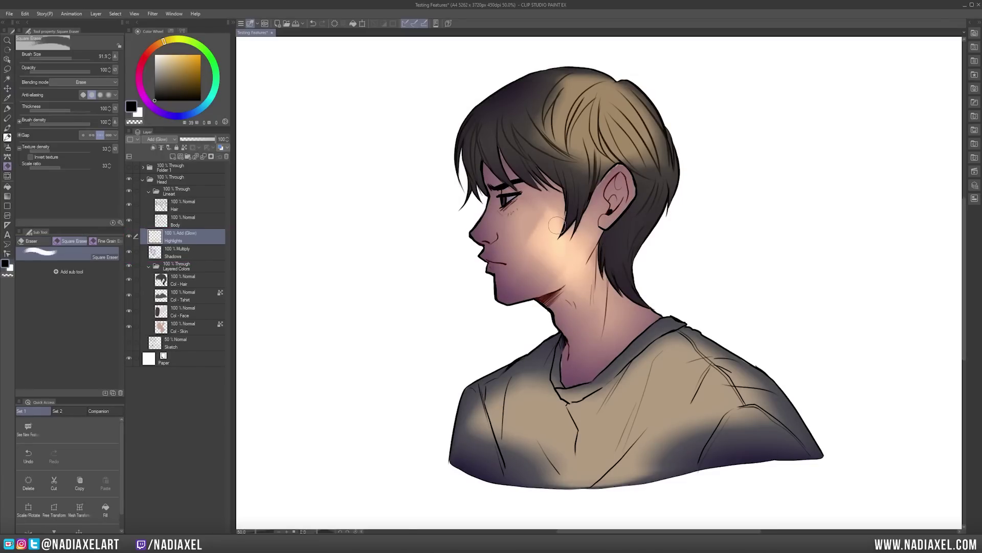
key("alt+[")
left_click_drag(553, 215, 484, 252)
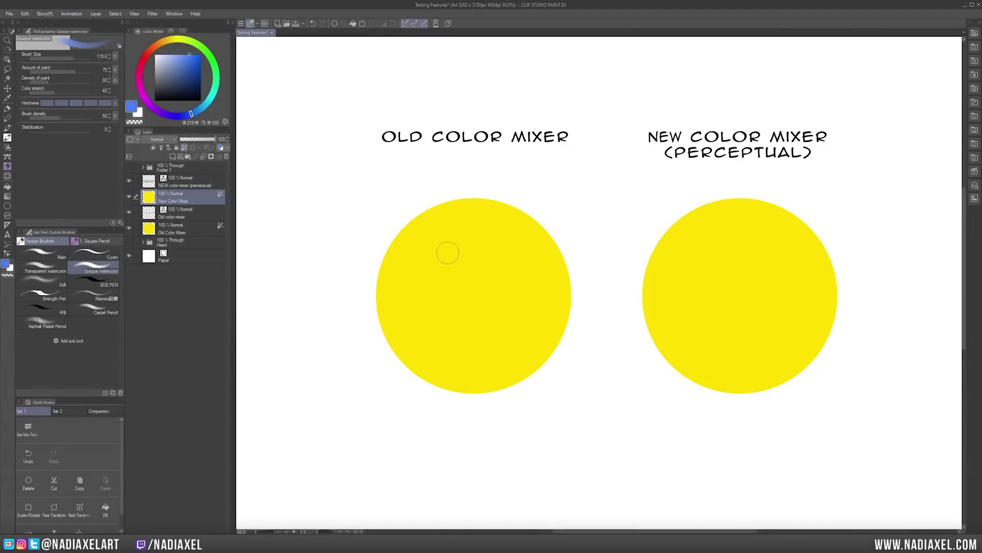
- Paint two blue watercolor strokes across the Old Color Mixer's yellow circle with a slightly larger brush
key("alt+bracketleft")
key("alt+bracketleft")
key("bracketright")
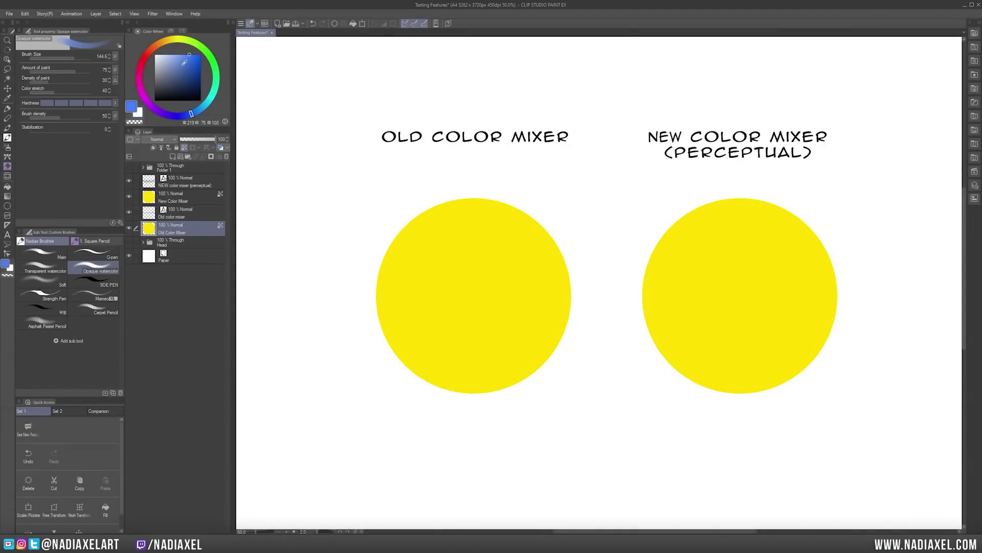
mouse_move(413, 241)
left_mouse_down()
mouse_move(423, 336)
mouse_move(439, 322)
mouse_move(467, 357)
mouse_move(488, 336)
mouse_move(510, 354)
left_mouse_up()
mouse_move(453, 230)
left_mouse_down()
mouse_move(432, 293)
mouse_move(457, 277)
mouse_move(465, 315)
mouse_move(477, 306)
mouse_move(505, 311)
left_mouse_up()
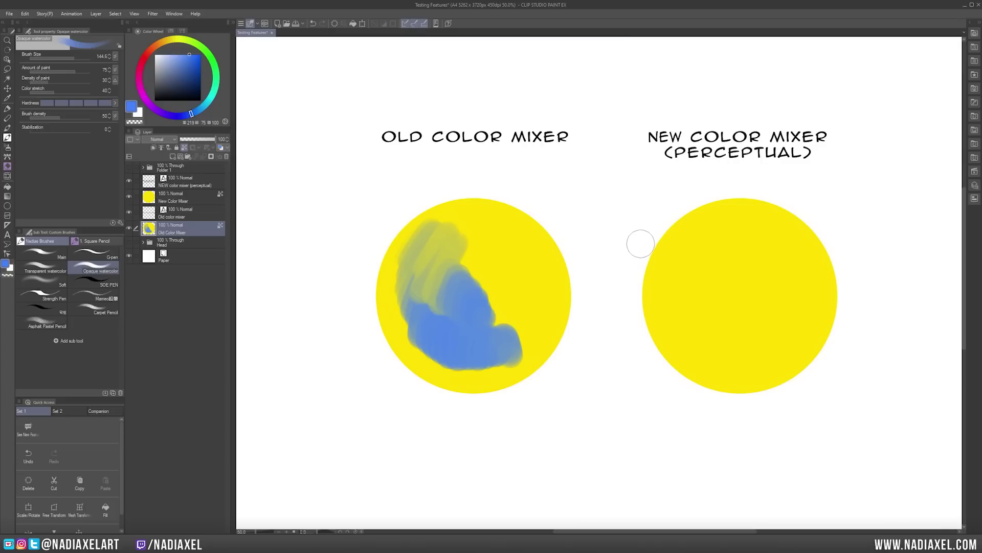
left_click(190, 202)
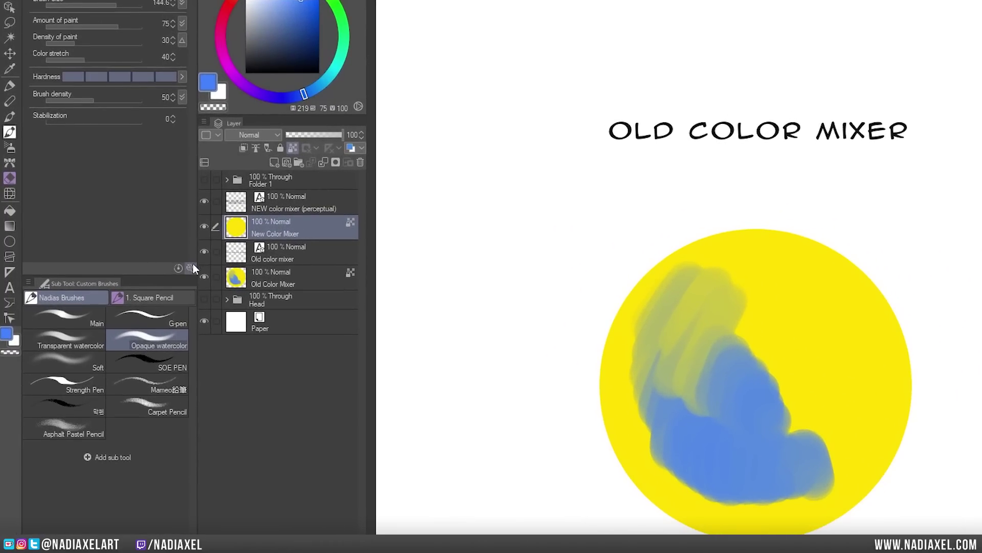
- Set the watercolor brush's Ink mixing mode to Perceptual in Sub Tool Detail
left_click(190, 268)
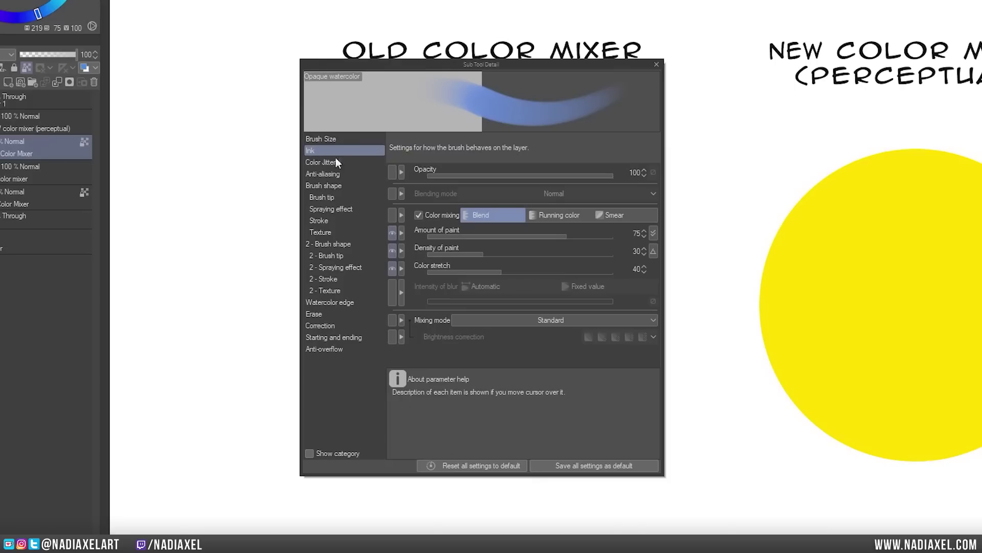
left_click(551, 320)
left_click(547, 334)
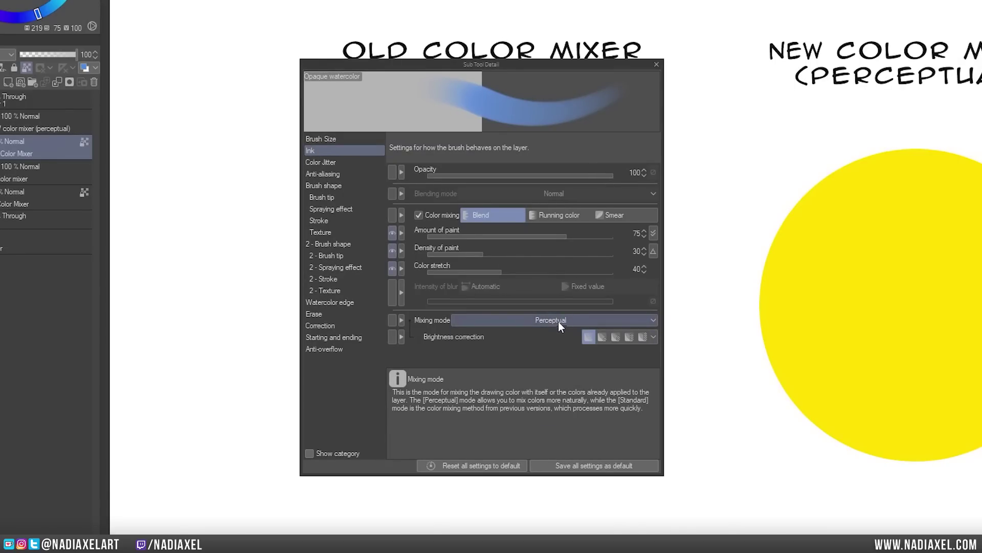
left_click(656, 64)
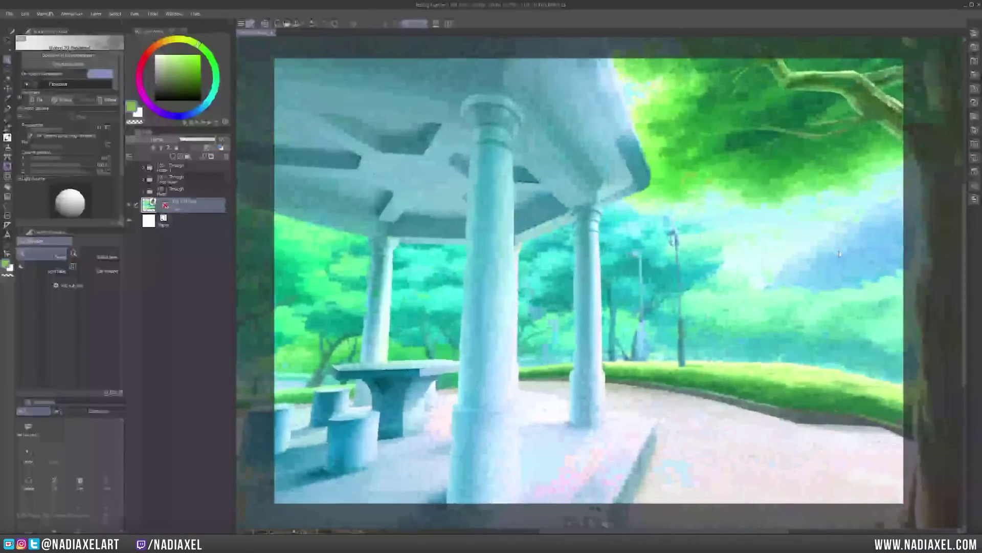
- Hide the Park panorama layer and drop the ocean02 image material onto the canvas
left_click_drag(839, 253, 666, 262)
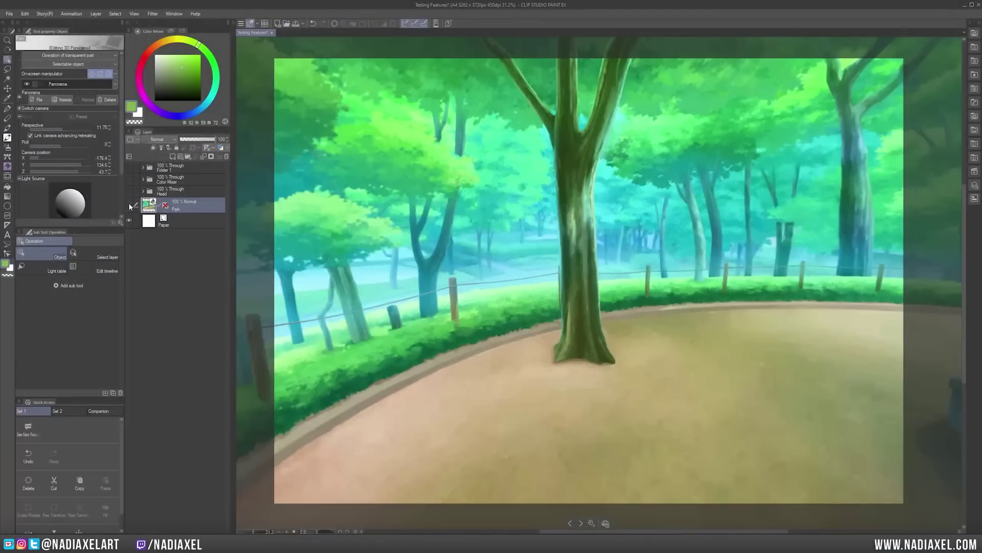
left_click(129, 205)
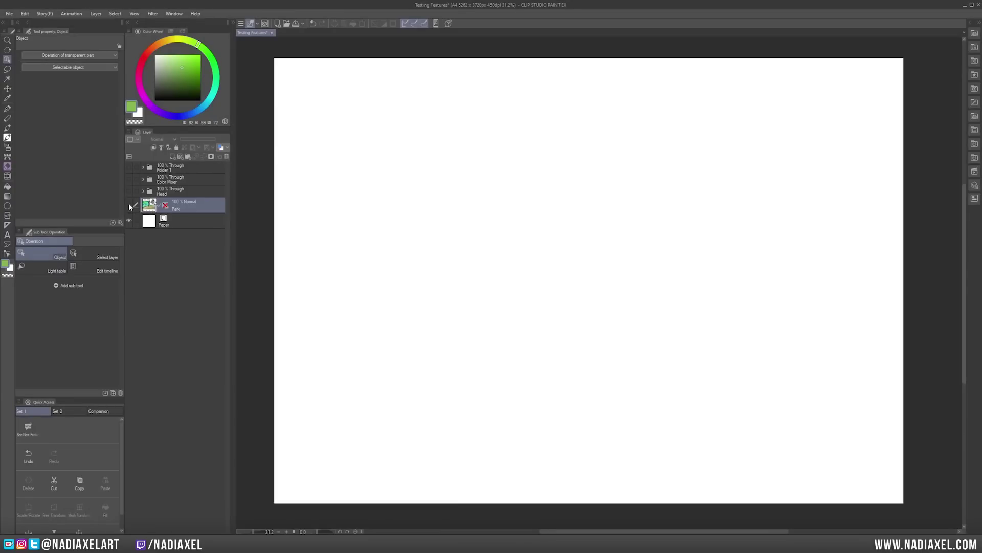
left_click(975, 144)
left_click(847, 95)
left_click_drag(925, 53, 565, 285)
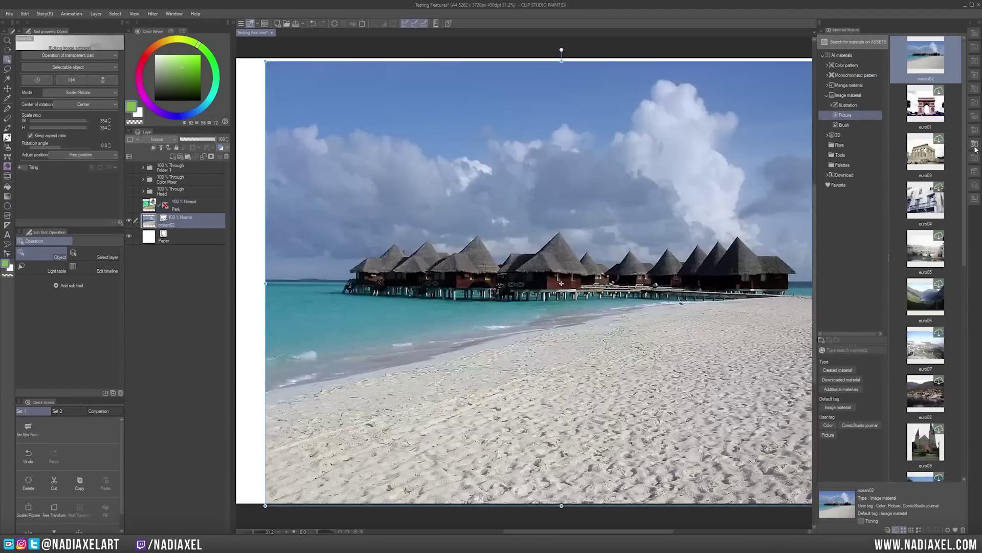
left_click(975, 146)
- Scale the ocean02 photo to cover the canvas and rasterize its layer
left_click_drag(934, 283, 913, 279)
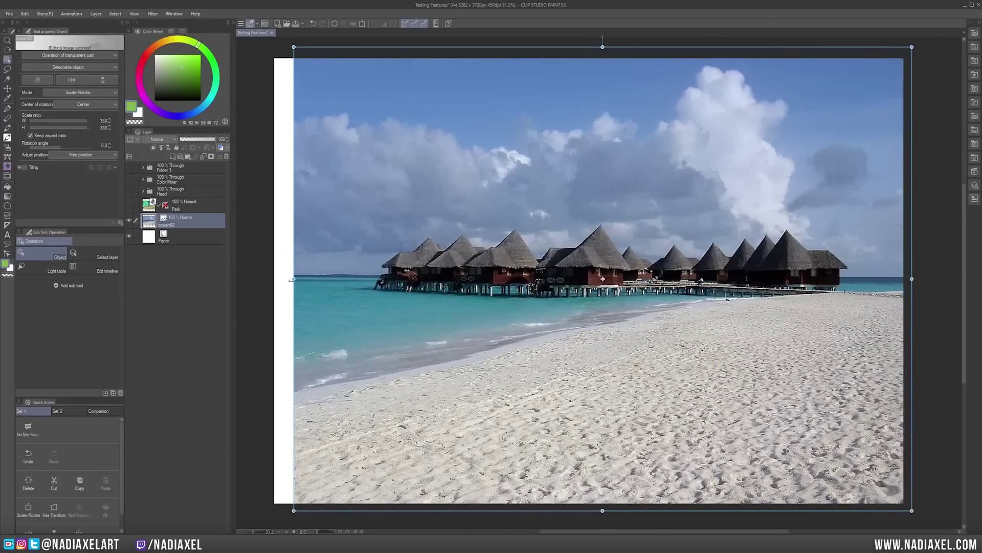
left_click_drag(285, 280, 271, 281)
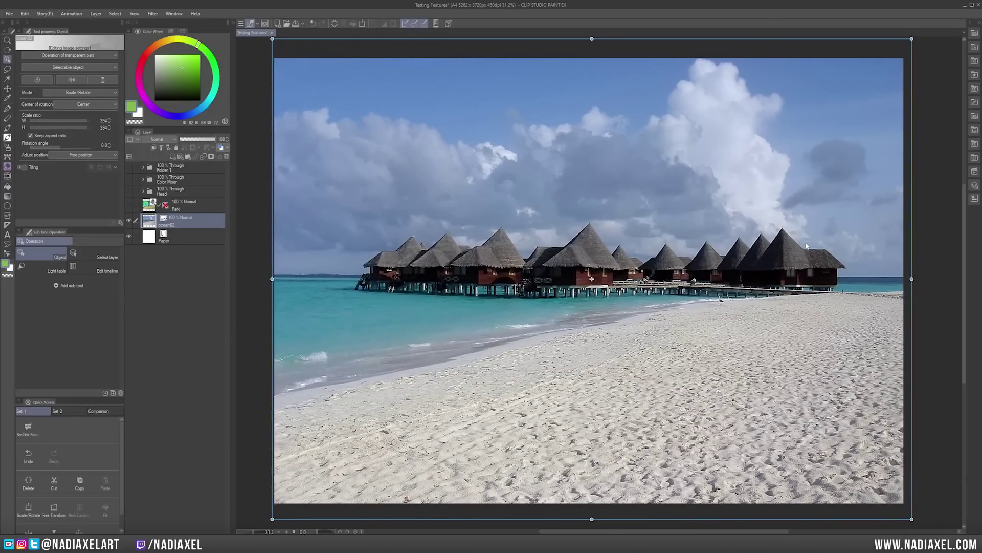
right_click(210, 225)
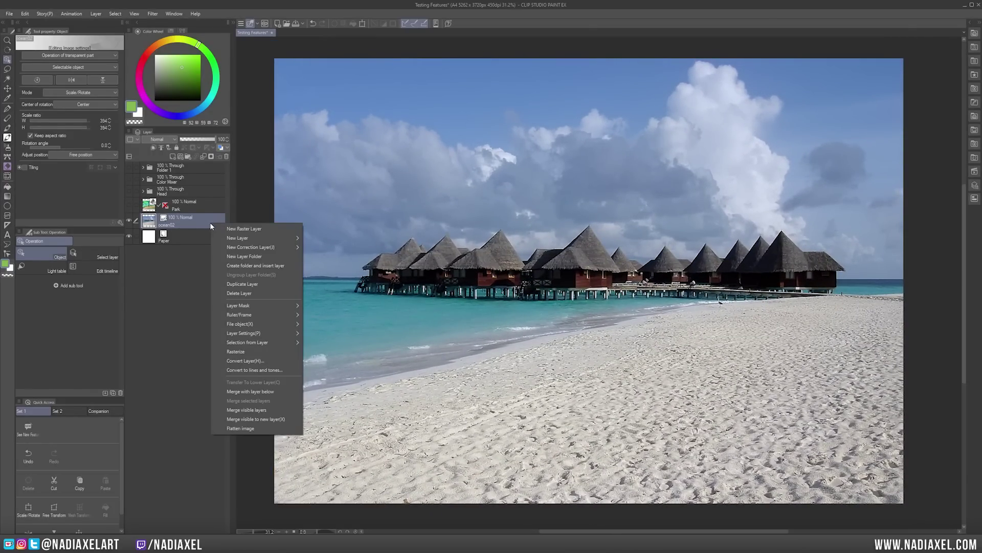
left_click(244, 349)
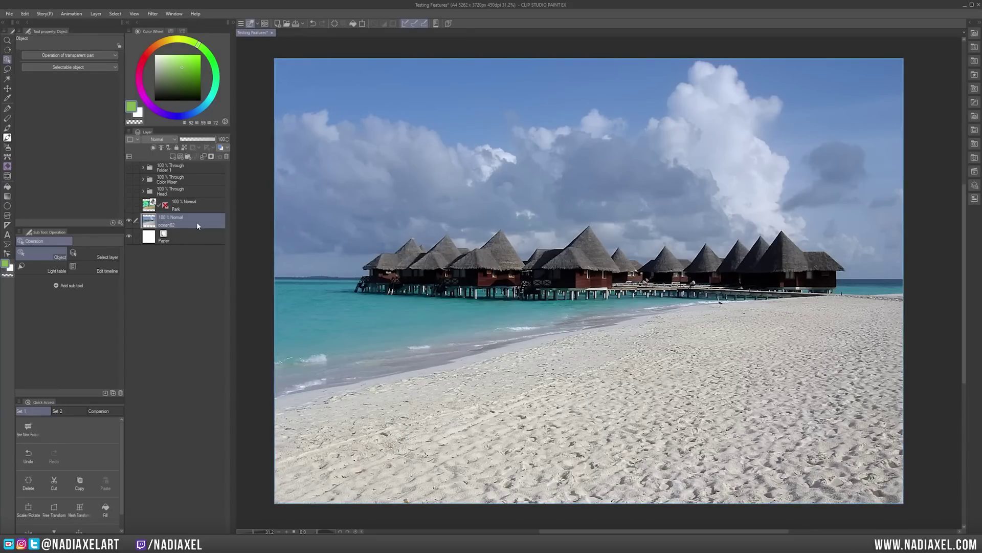
- Apply Convert to Panorama to the ocean02 photo, save it as a duplicate, and delete the layer
left_click(154, 15)
mouse_move(177, 42)
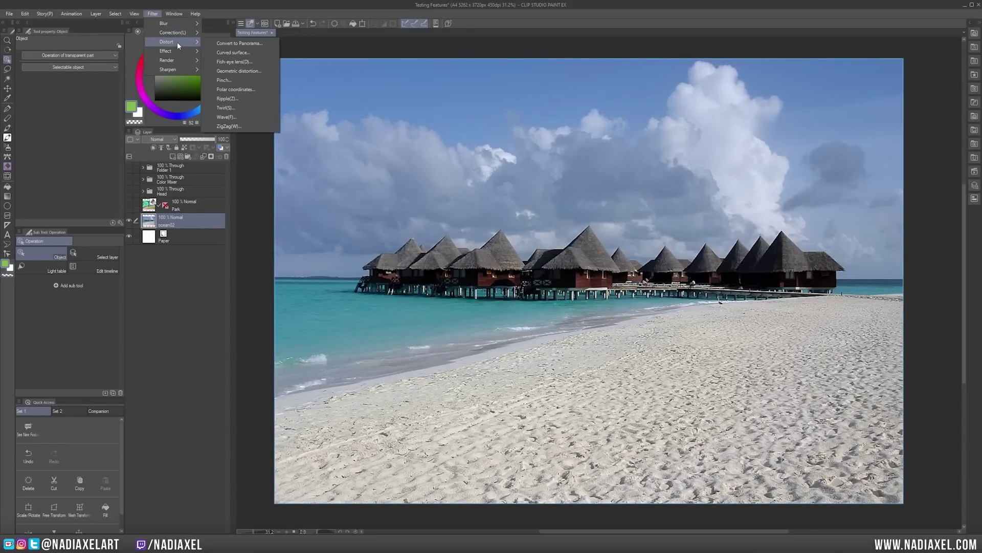
left_click(265, 44)
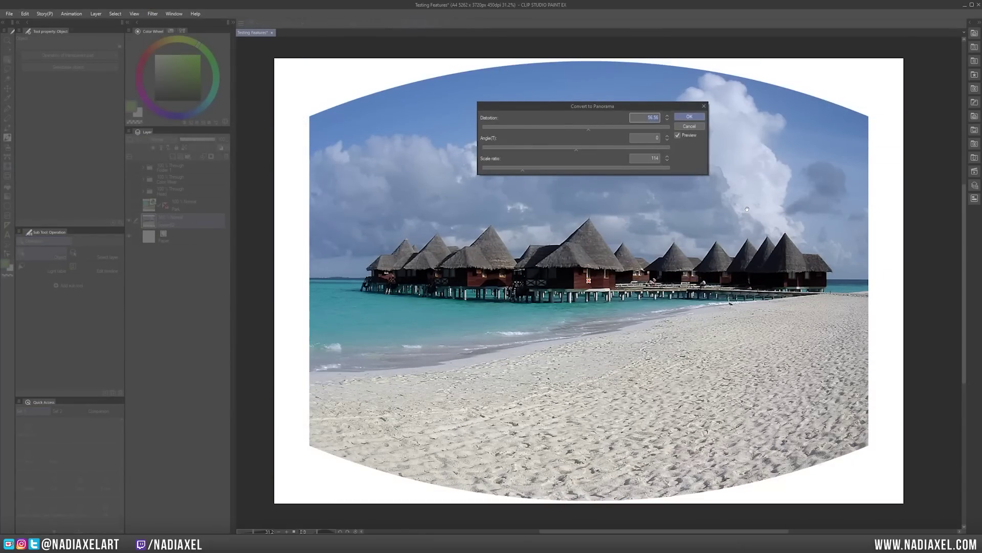
left_click(689, 117)
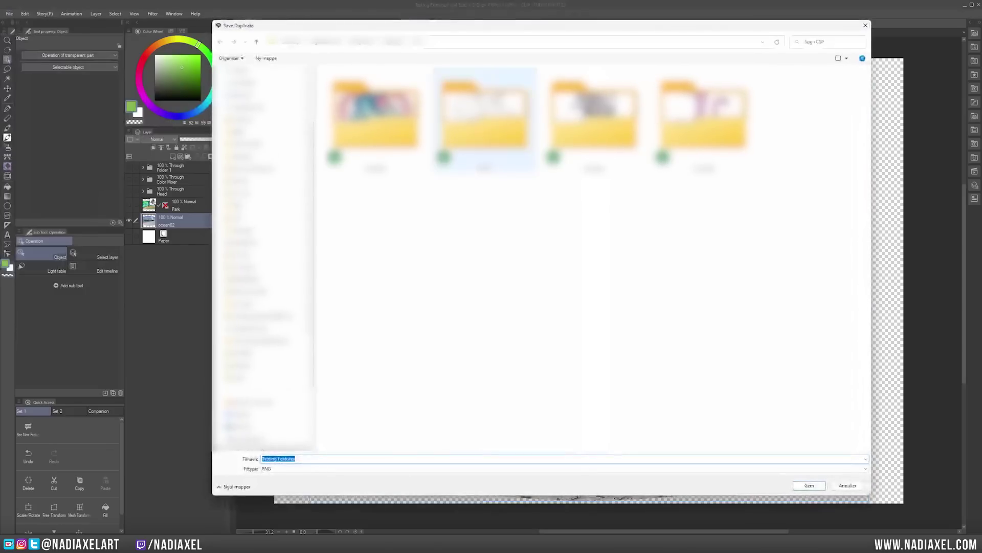
key("Return")
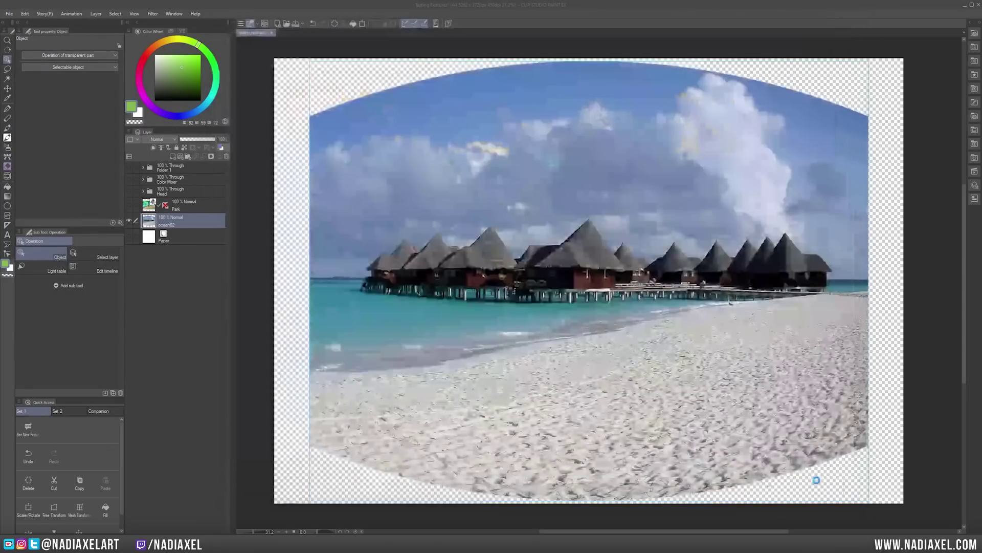
left_click(226, 156)
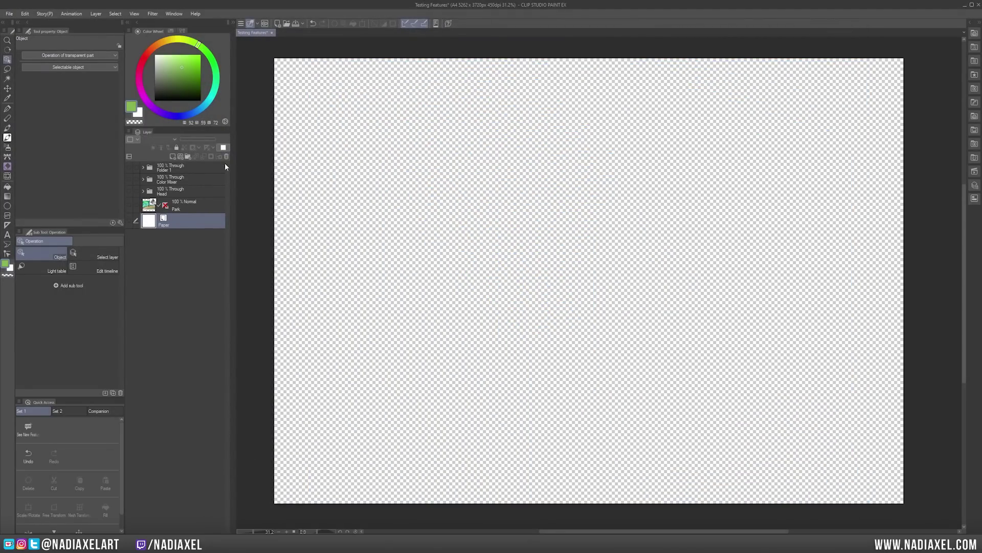
- Show the Park layer, load Beach as its panorama image, and turn the camera toward the water villas
left_click(192, 203)
left_click(129, 204)
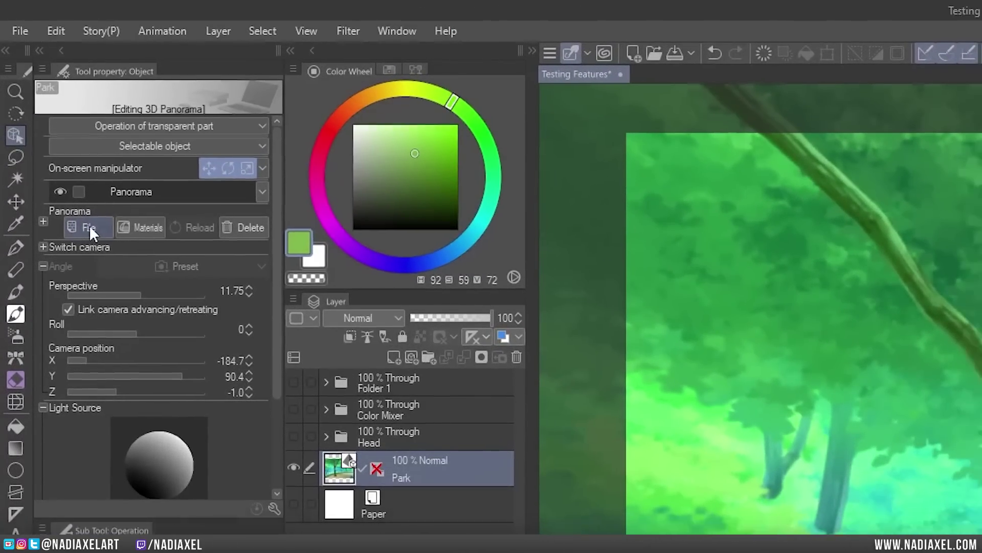
left_click(89, 227)
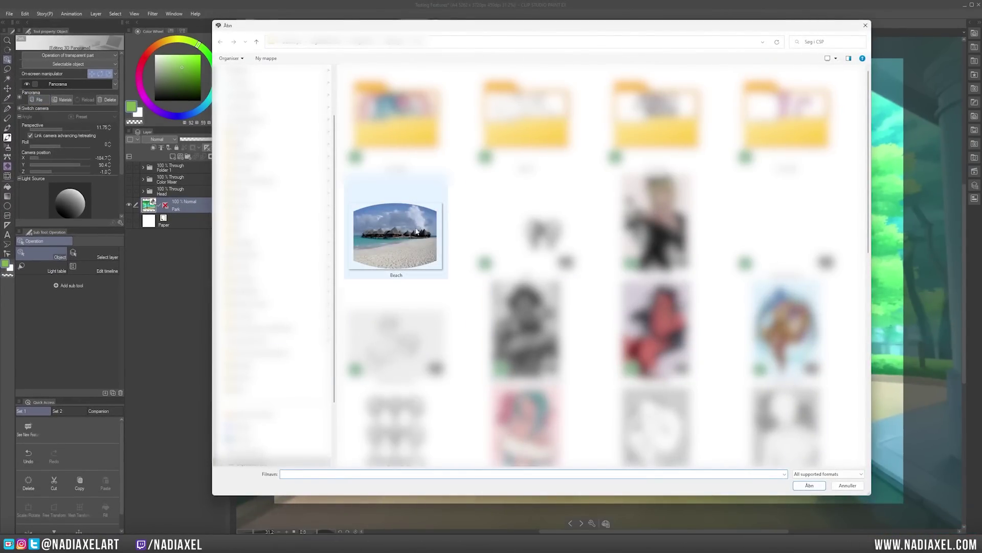
double_click(417, 231)
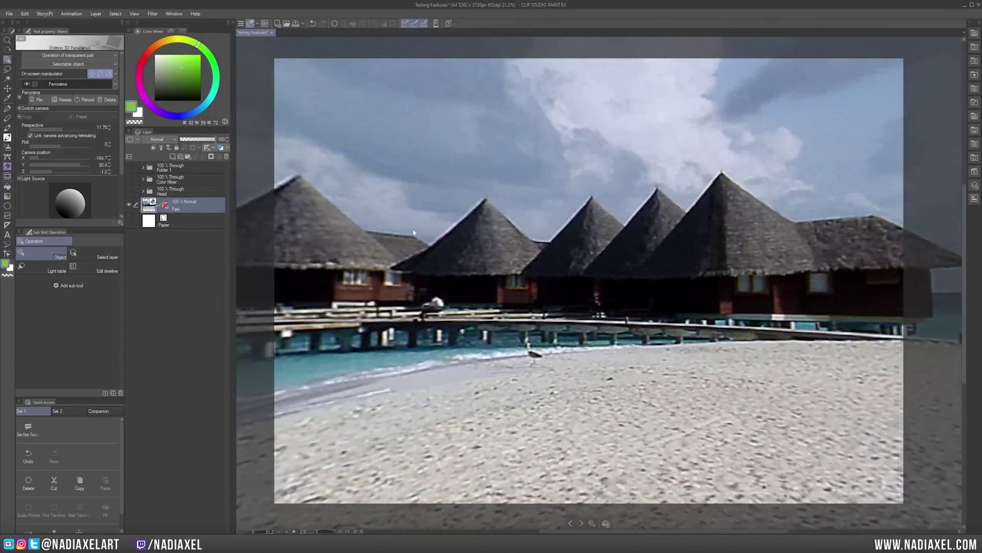
left_click_drag(65, 132, 70, 128)
left_click_drag(519, 206, 281, 130)
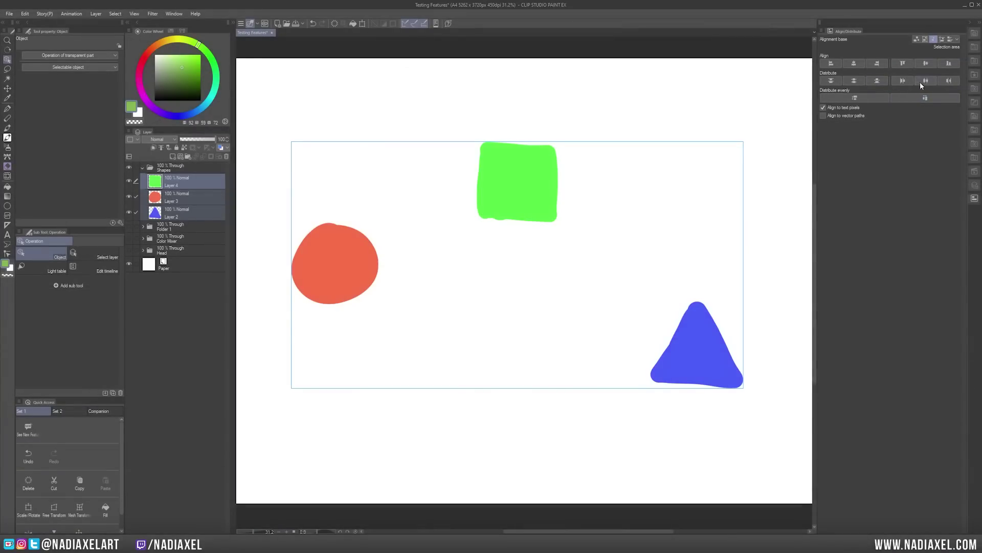
- Align the circle, square and triangle to horizontal and vertical centre, then restore their spread-out layout
left_click(925, 80)
left_click(856, 64)
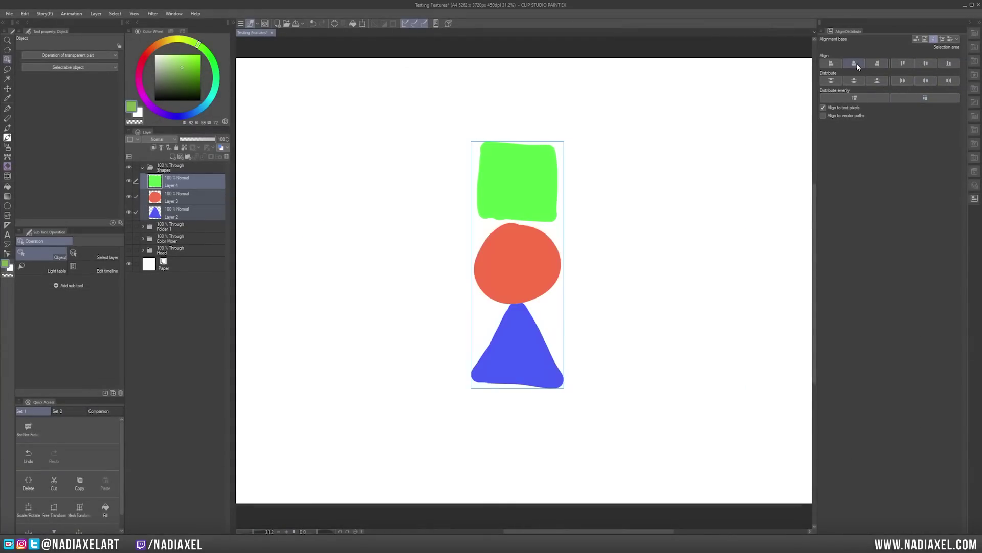
left_click(925, 63)
left_click_drag(544, 270, 577, 270)
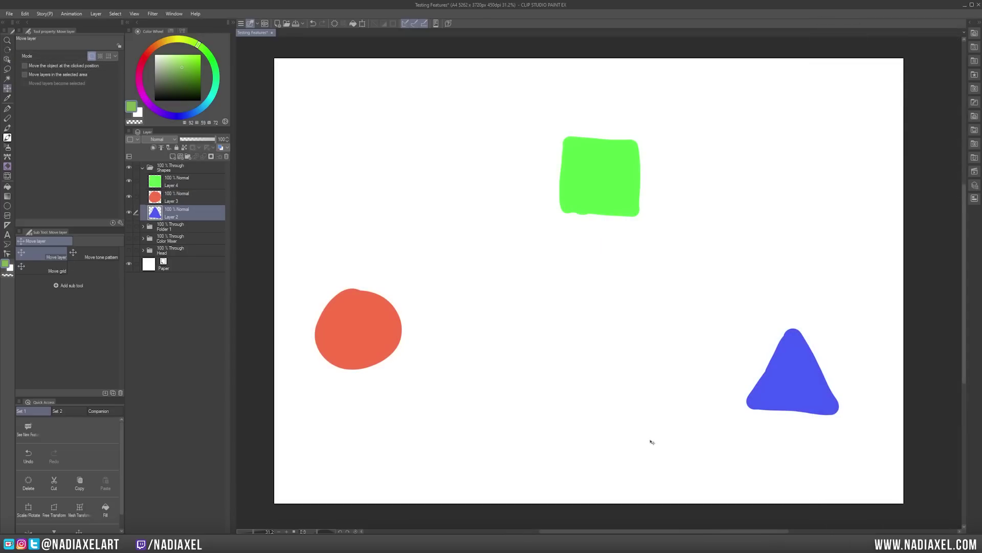
- With the Object tool, select the blue triangle and Shift-add the green square and red circle
left_click(179, 176)
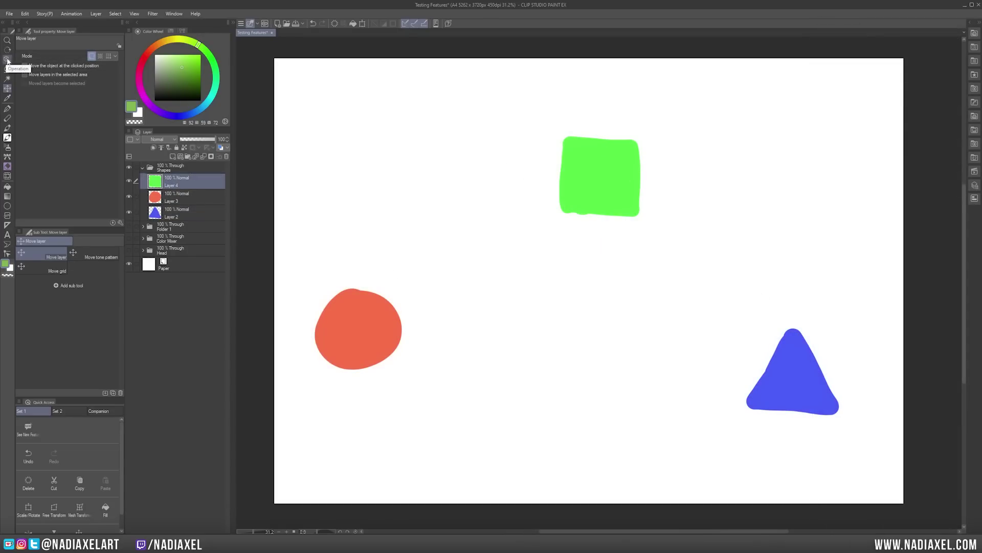
left_click(7, 59)
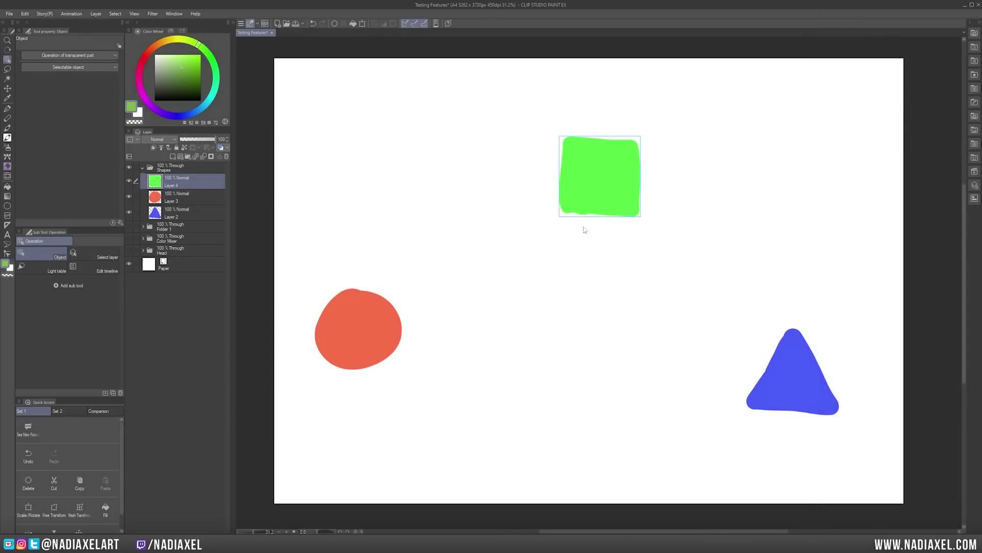
left_click(207, 199)
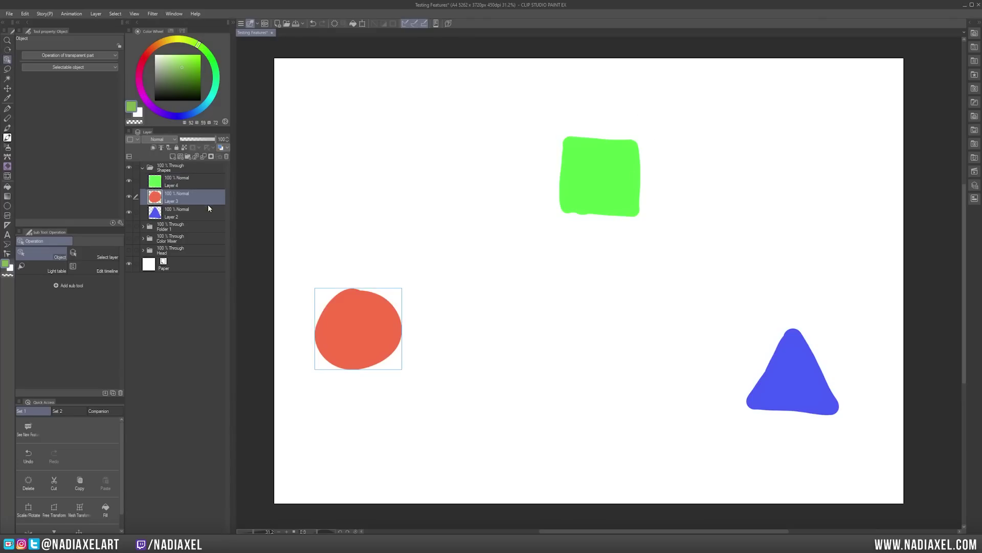
left_click(207, 212)
left_click(208, 182)
left_click(214, 215)
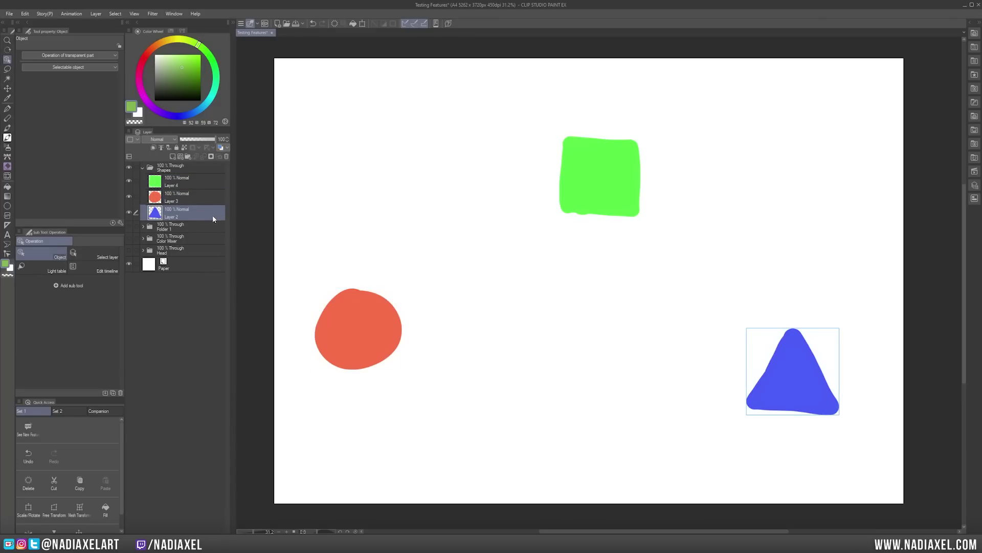
left_click(634, 181, "shift")
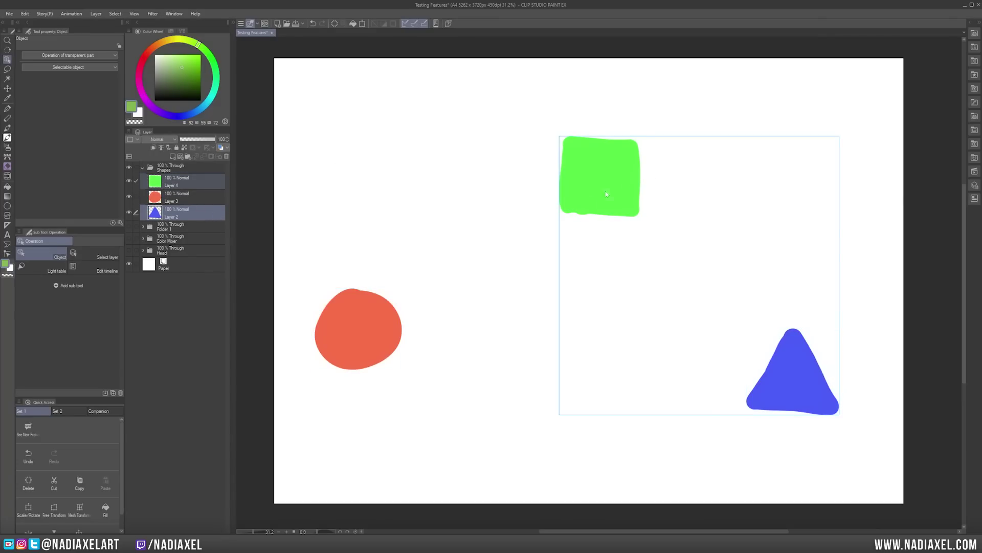
left_click(371, 331, "shift")
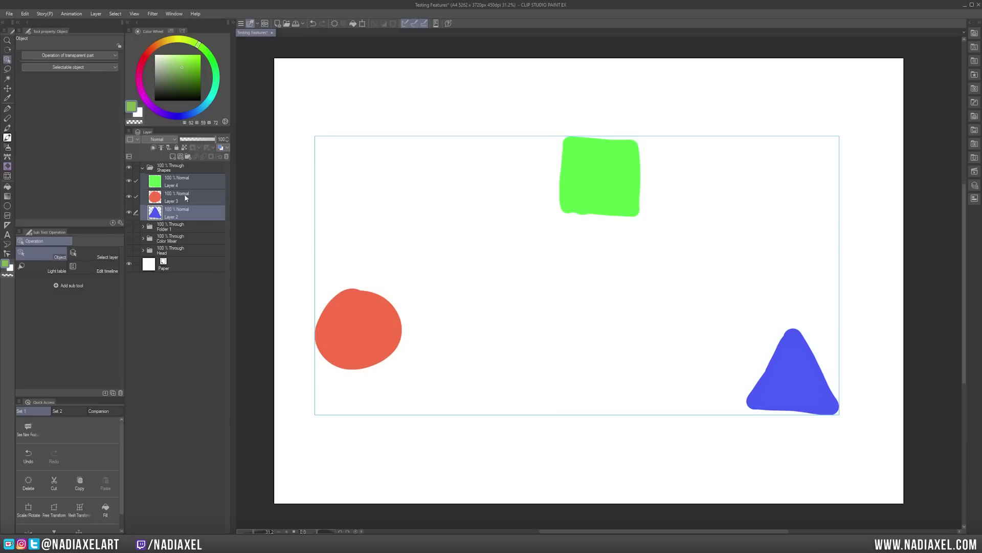
left_click(976, 200)
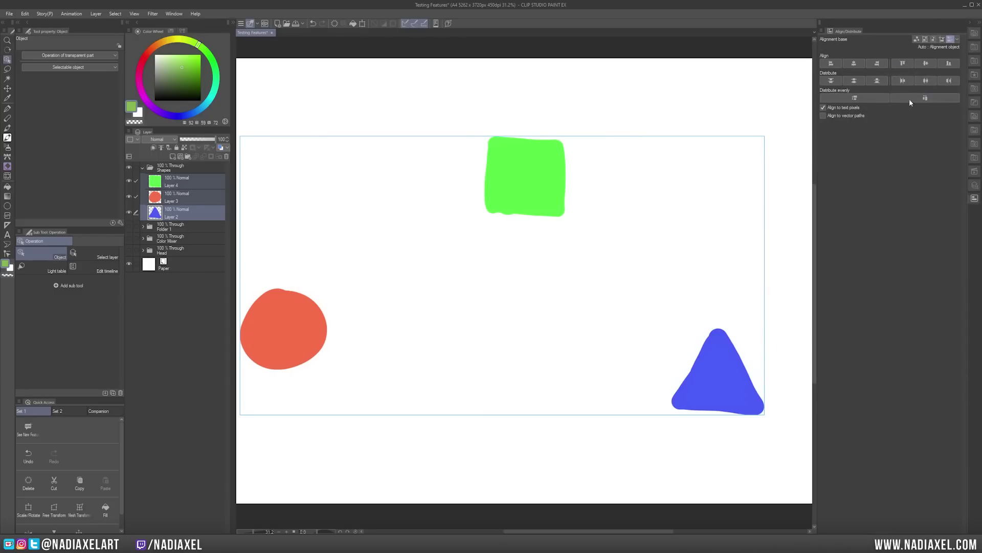
- With Canvas as the base, distribute the shapes vertically and horizontally and centre them both ways
left_click(855, 79)
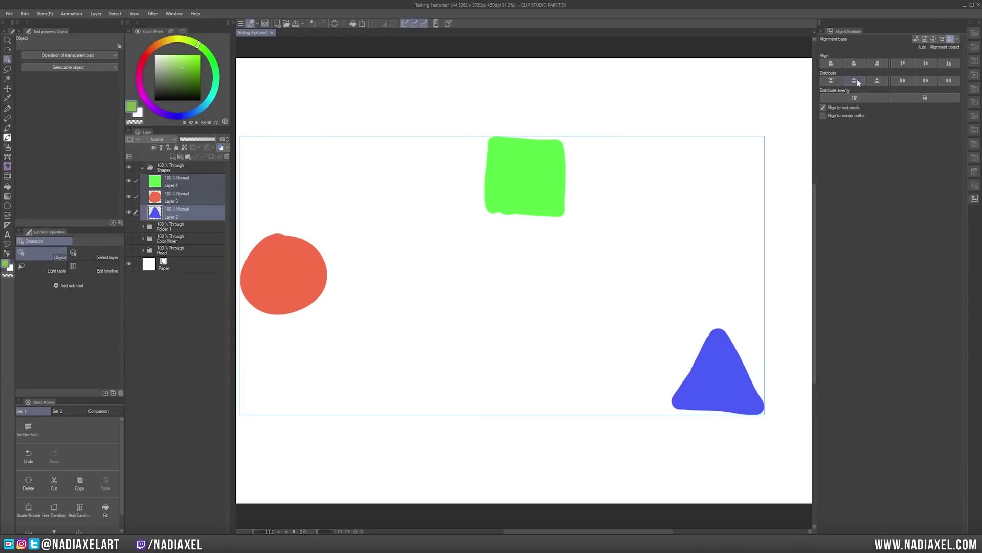
left_click(957, 39)
left_click(908, 58)
left_click(854, 81)
left_click(854, 64)
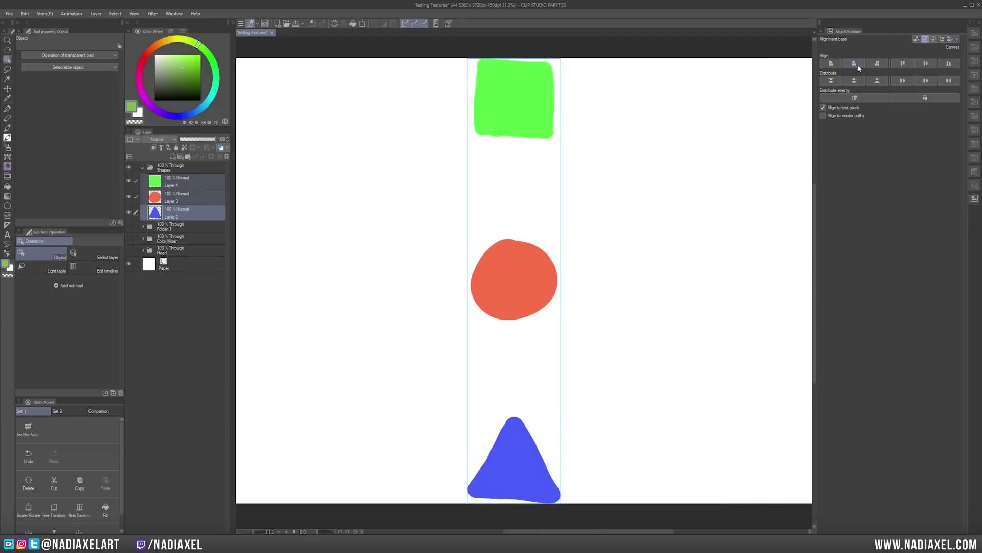
left_click(926, 81)
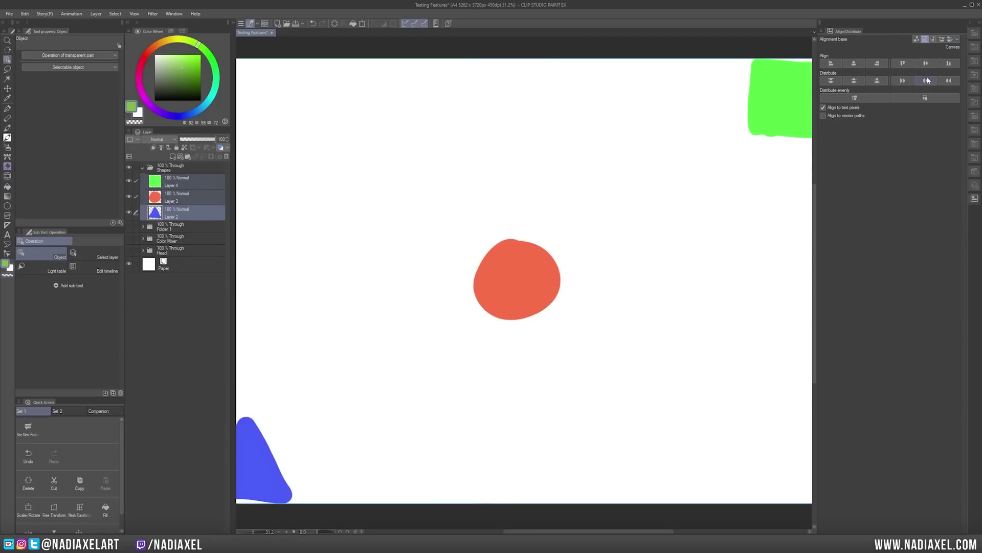
left_click(926, 63)
- Draw a rectangle selection in the upper canvas, then centre and distribute the shapes within it
key("m")
left_click_drag(372, 106, 675, 222)
left_click(957, 39)
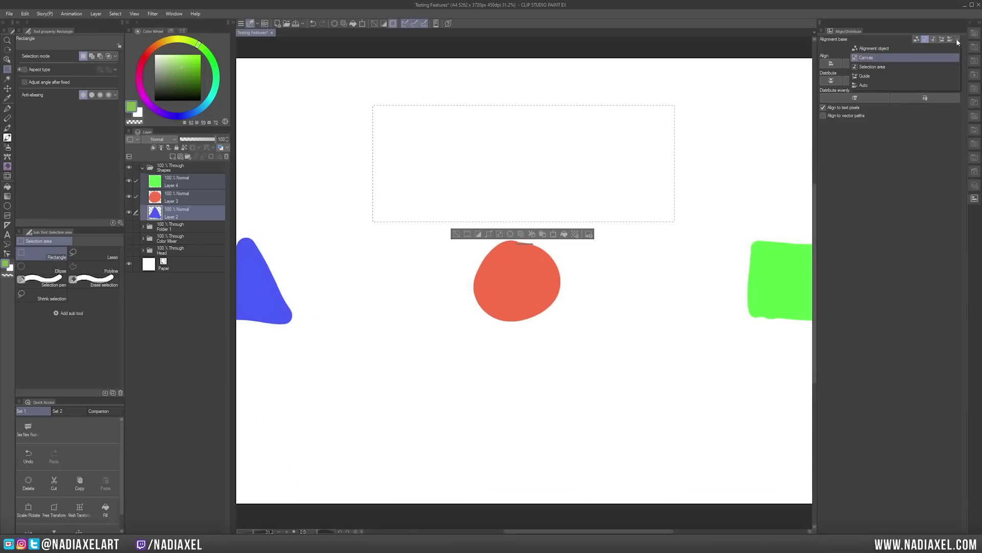
left_click(892, 68)
left_click(855, 81)
left_click(853, 64)
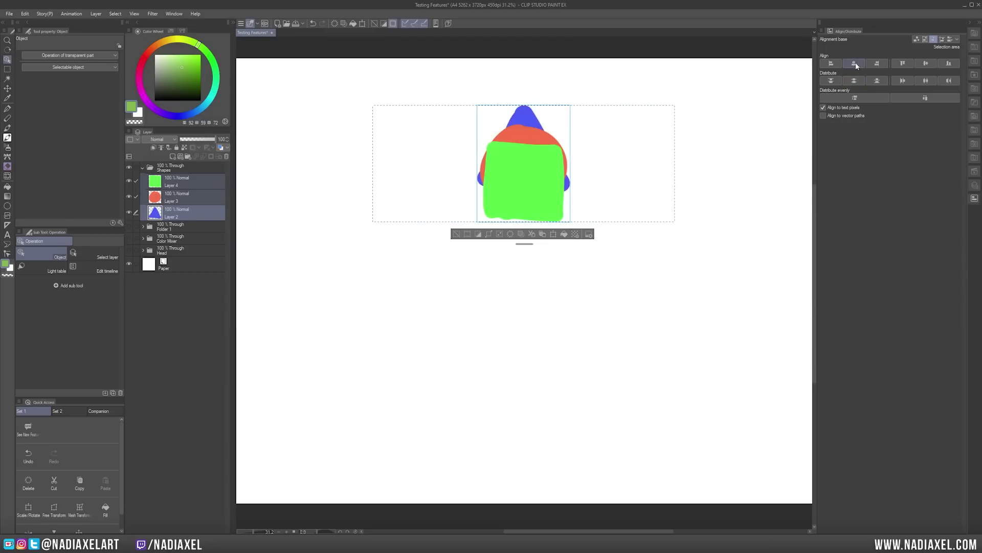
left_click(926, 63)
left_click(927, 80)
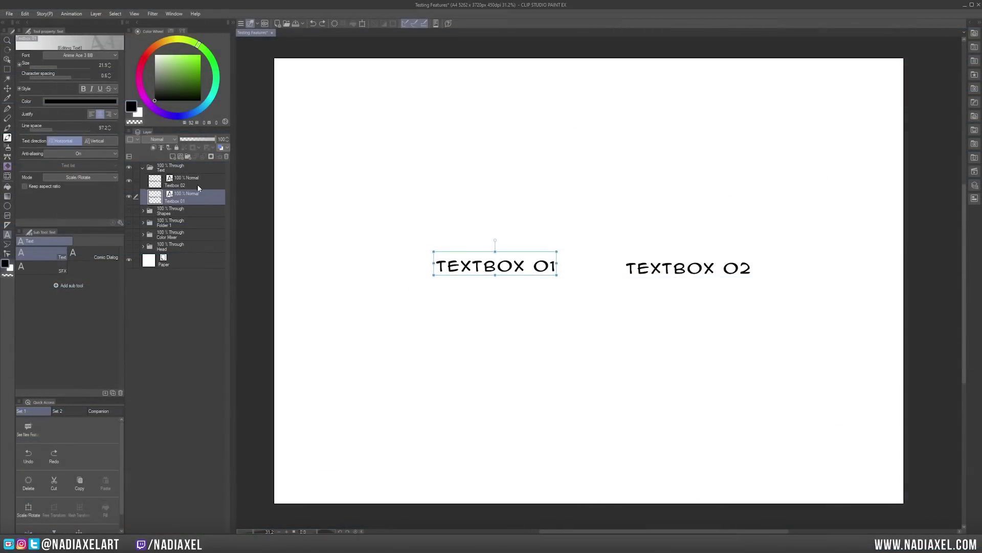
- Select TEXTBOX 01 and TEXTBOX 02 together and set their text to size 15.5 in red
left_click(200, 180, "ctrl")
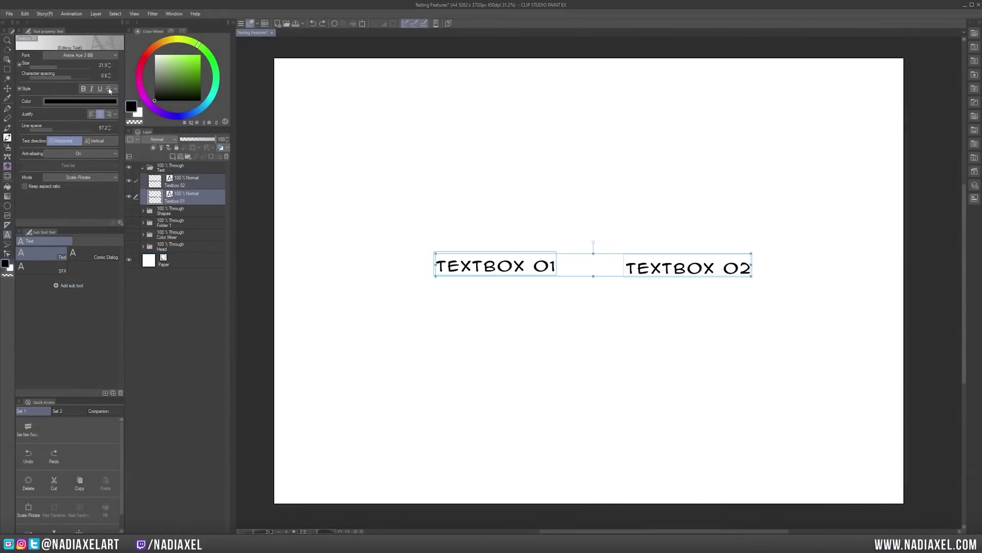
left_click_drag(57, 64, 51, 66)
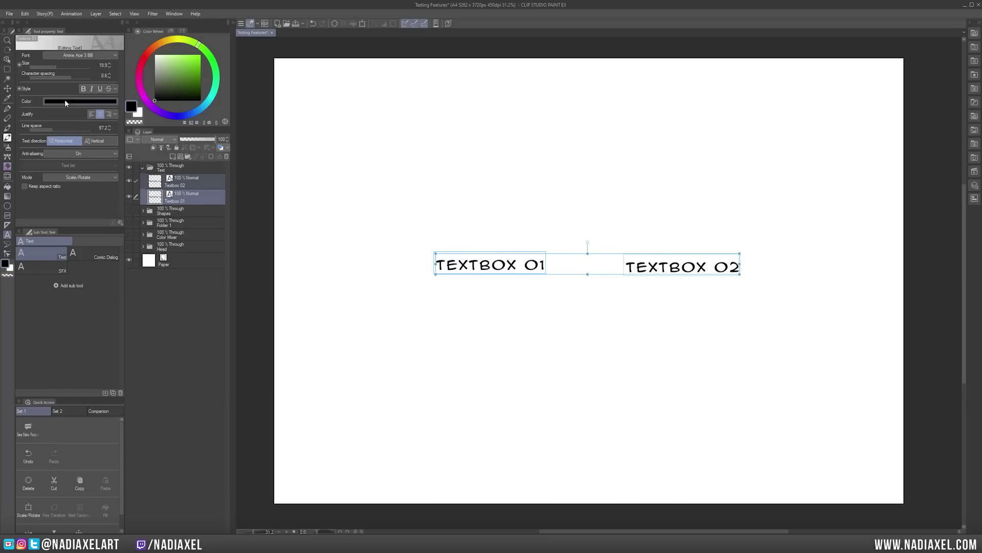
left_click(65, 100)
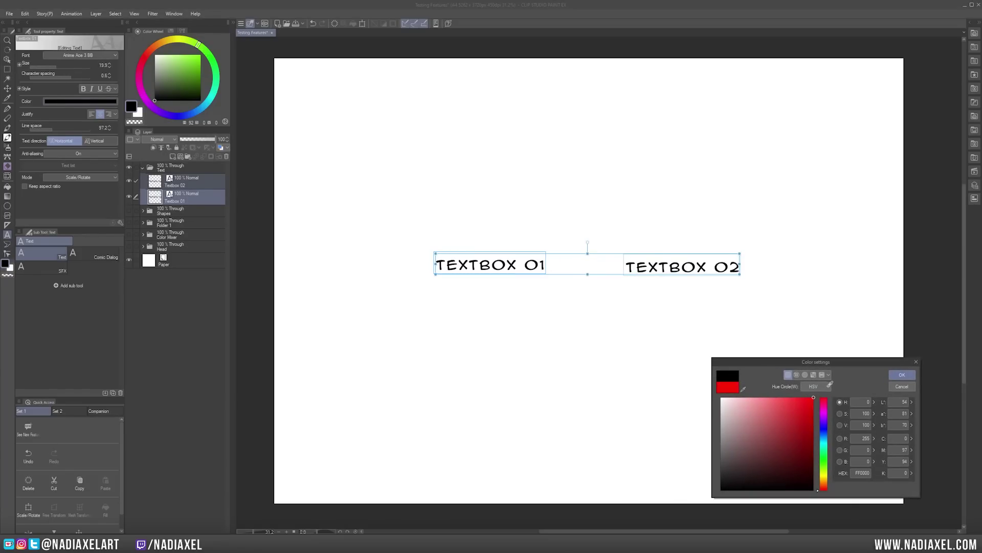
left_click(902, 375)
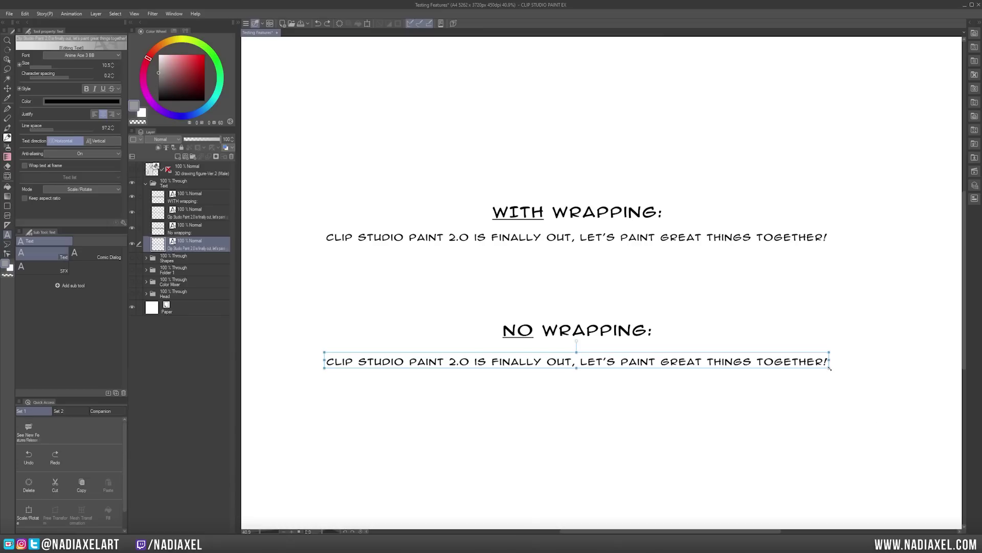
- Enlarge and squeeze the no-wrapping line, then wrap the with-wrapping sentence onto four lines in a narrower frame
left_click_drag(829, 368, 830, 413)
left_click_drag(770, 382, 721, 390)
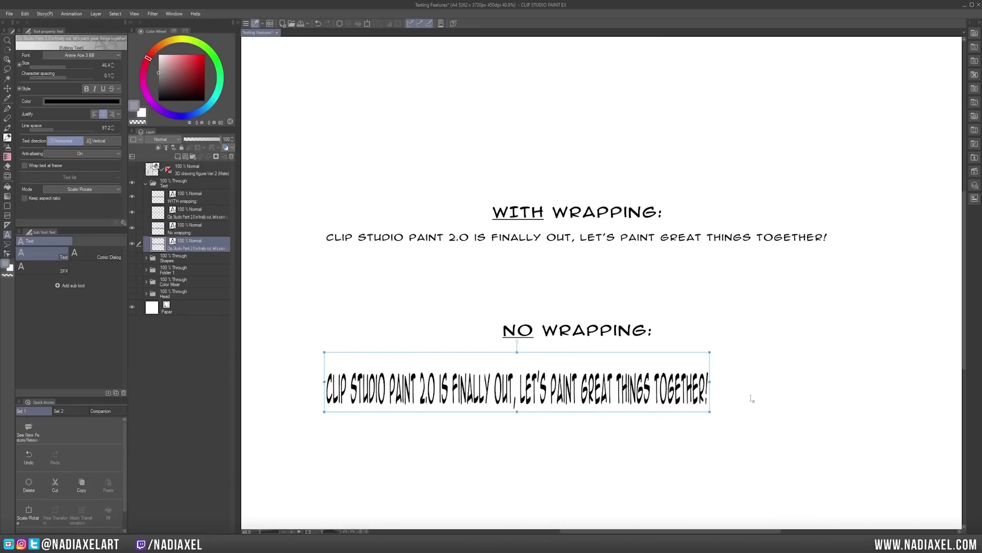
left_click(576, 236)
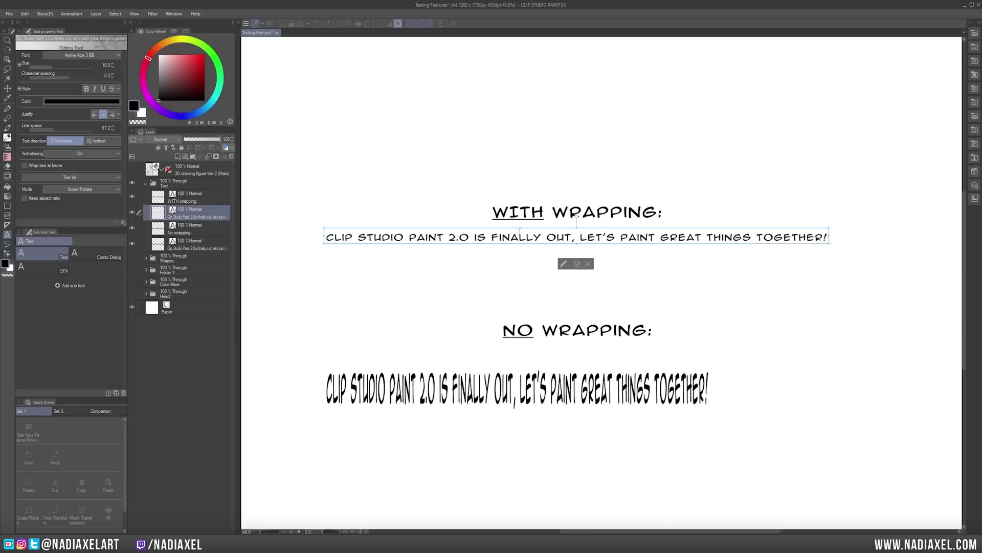
left_click(24, 165)
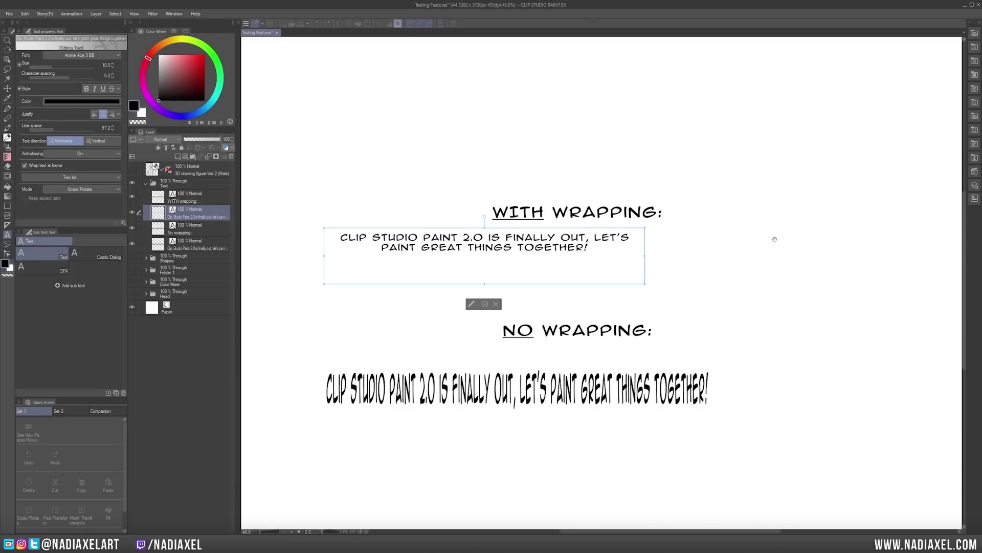
left_click_drag(564, 259, 630, 259)
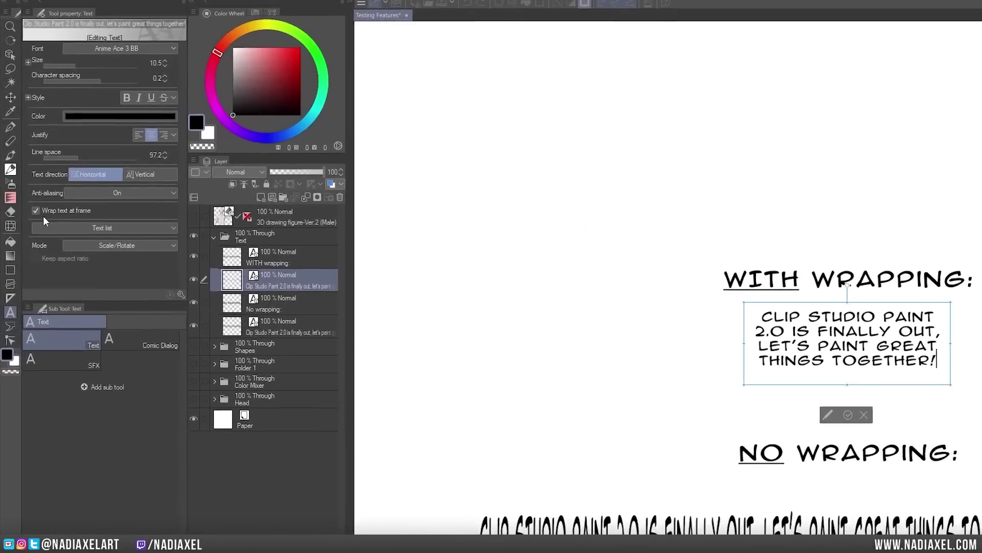
left_click(201, 317)
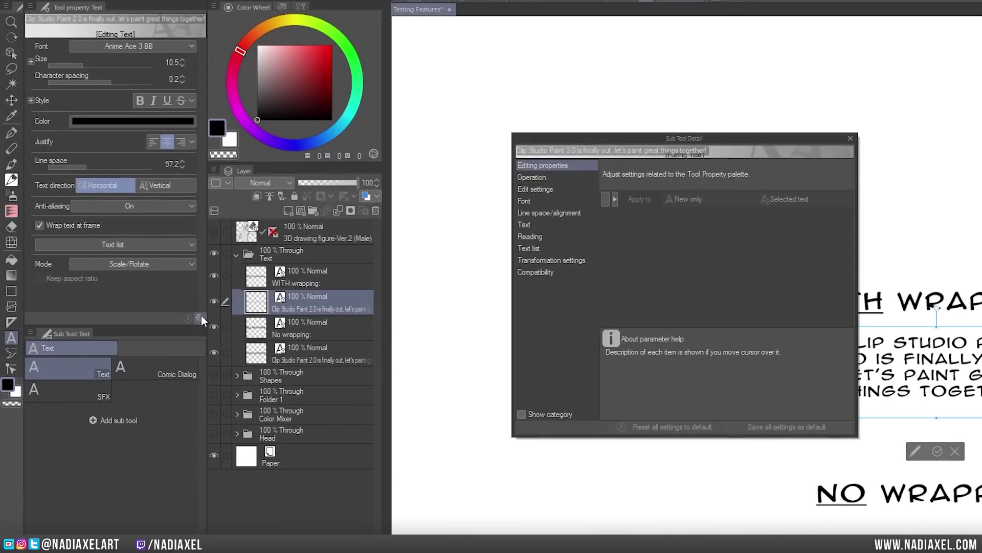
left_click(528, 223)
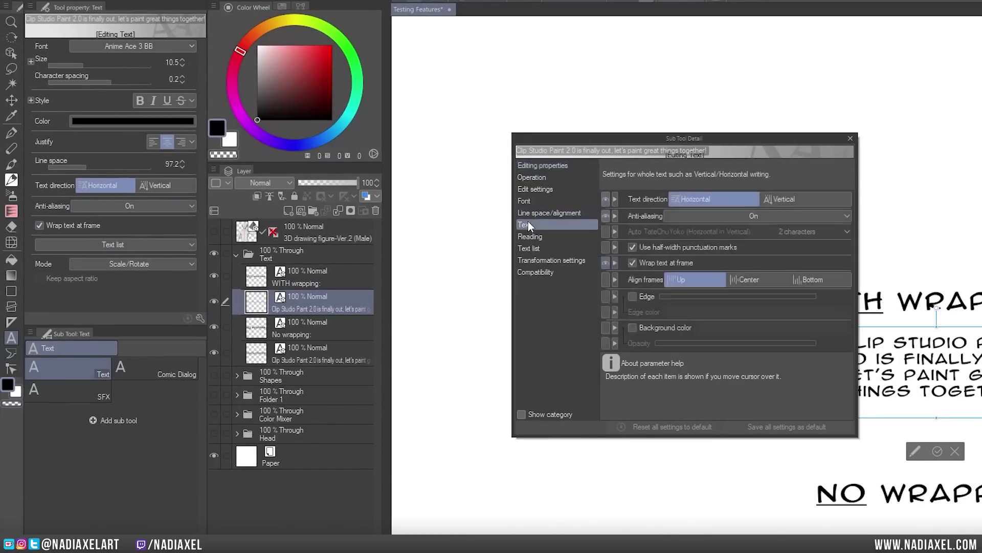
left_click(605, 263)
left_click(605, 263)
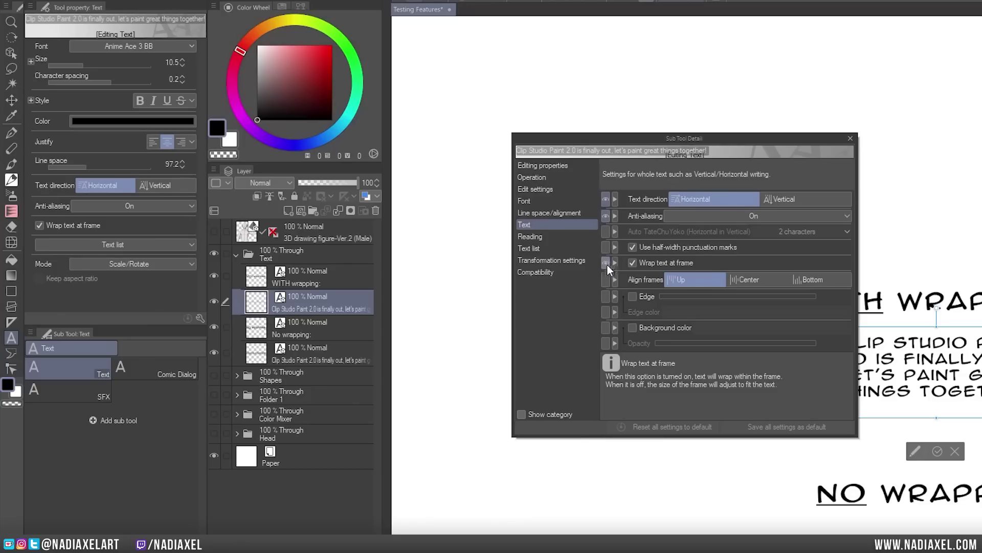
key("Escape")
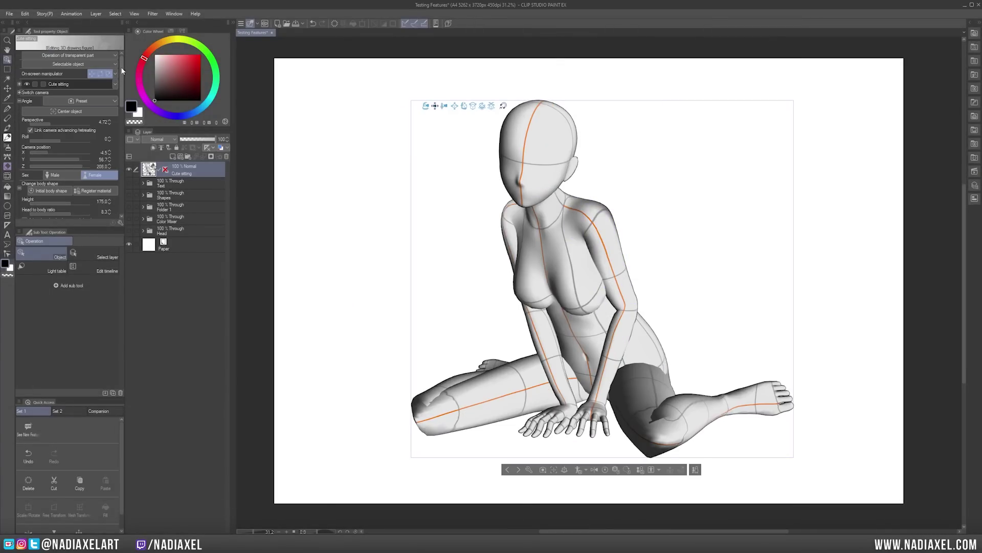
- Adjust the seated figure's body-shape proportions and switch it to Male, comparing against Female with undo/redo
left_click_drag(122, 71, 121, 108)
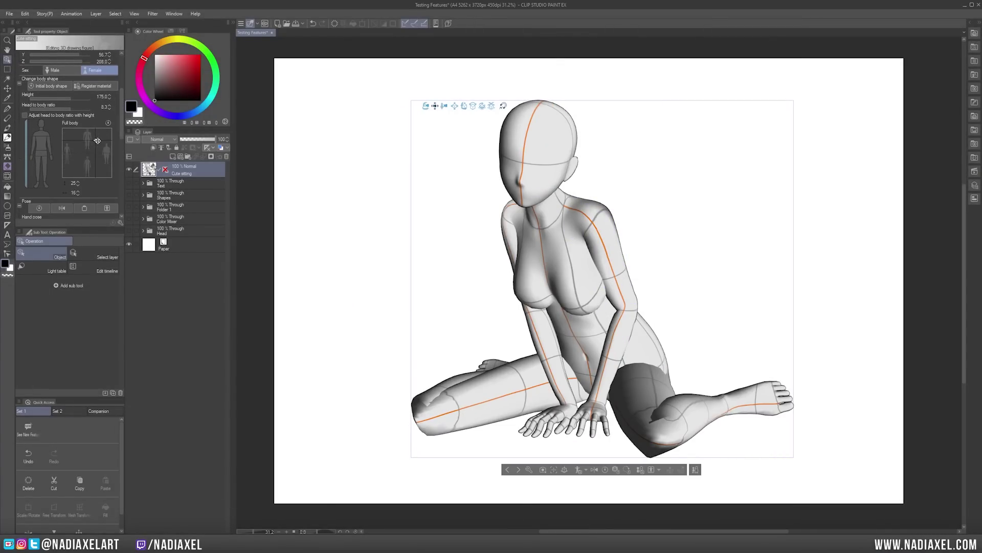
left_click_drag(97, 140, 98, 135)
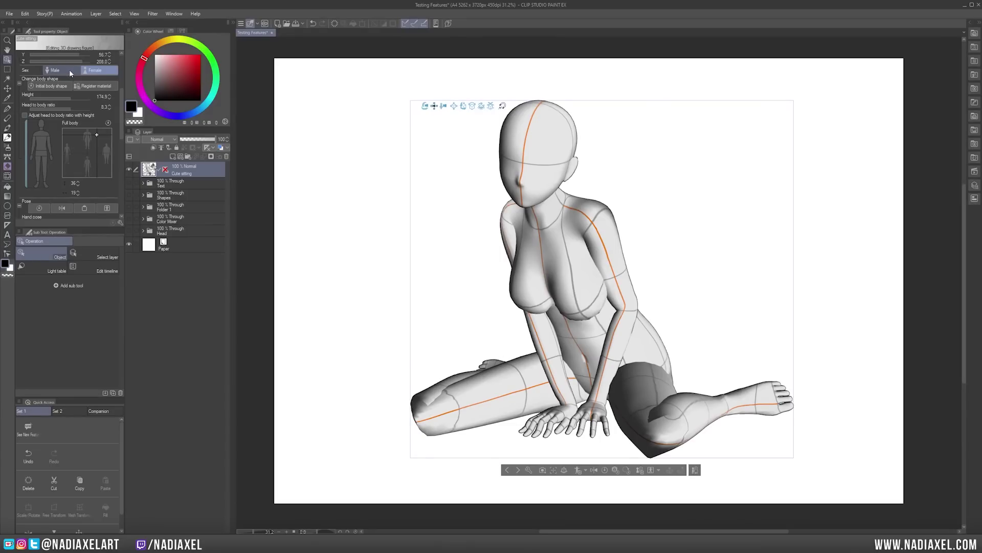
left_click(123, 106)
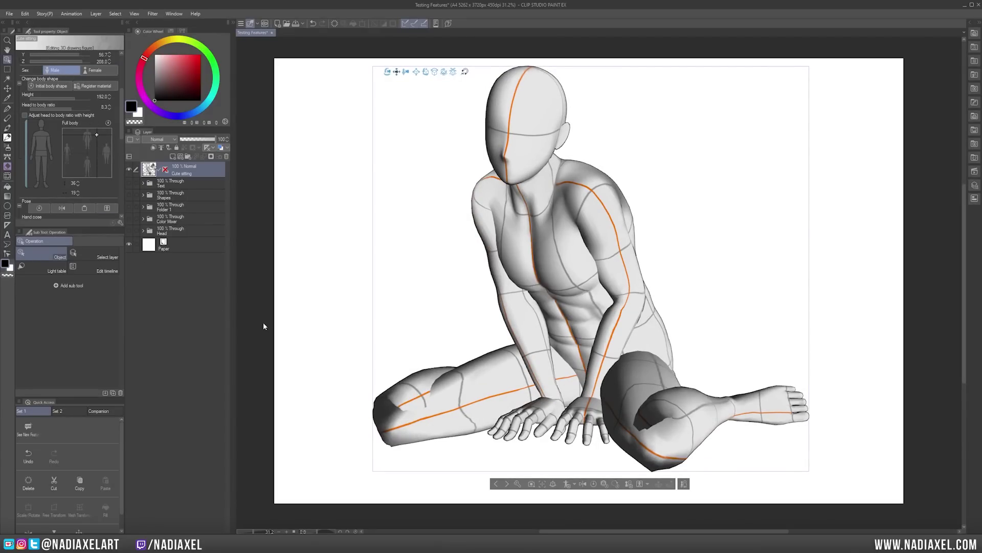
key("ctrl+z")
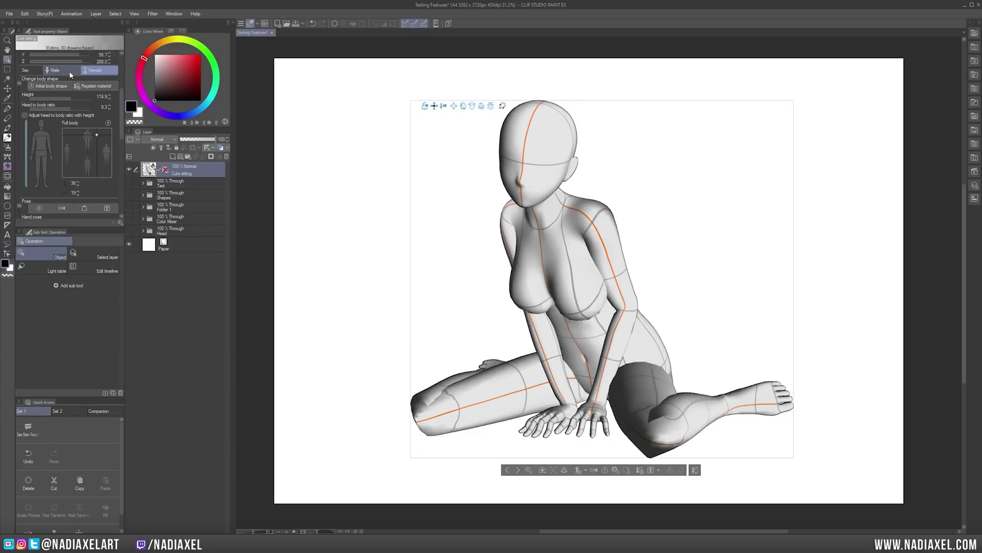
key("ctrl+y")
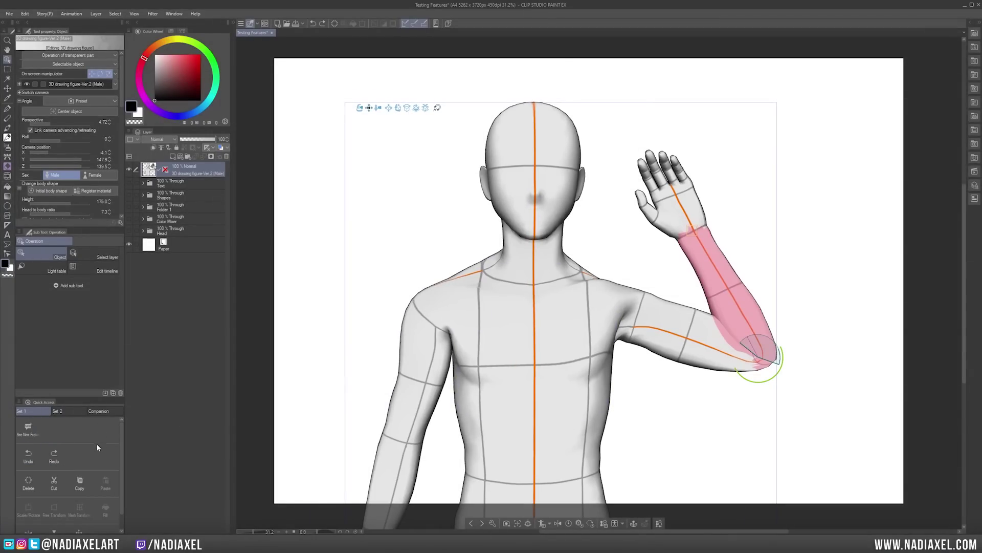
- Launch Hand Scanner (Camera) from the pose scanner options on the object launcher
left_click(53, 461)
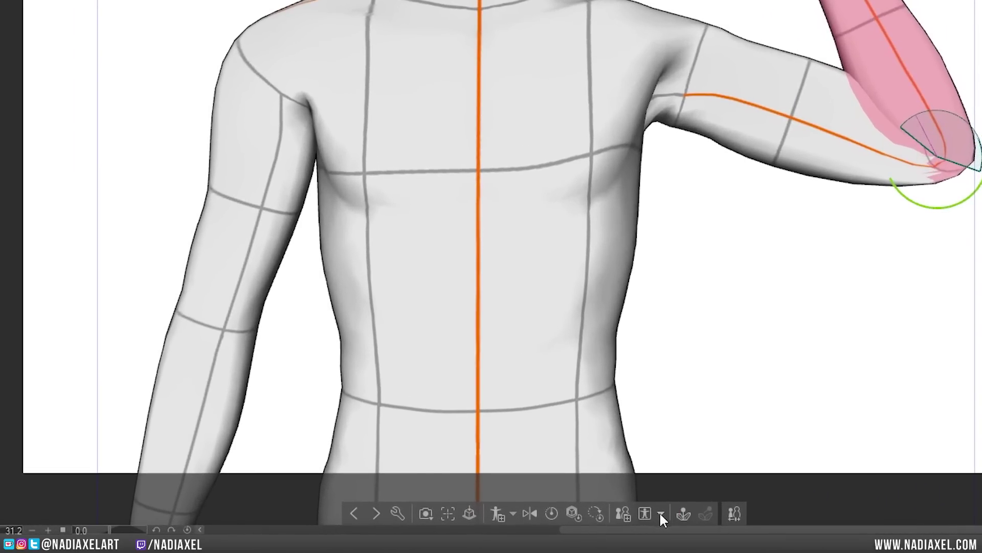
left_click(661, 515)
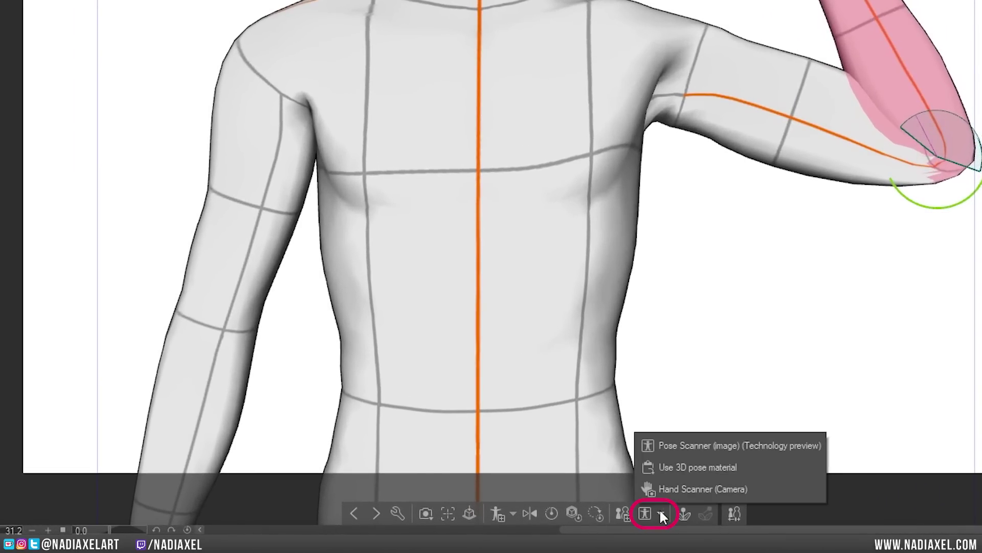
left_click(690, 489)
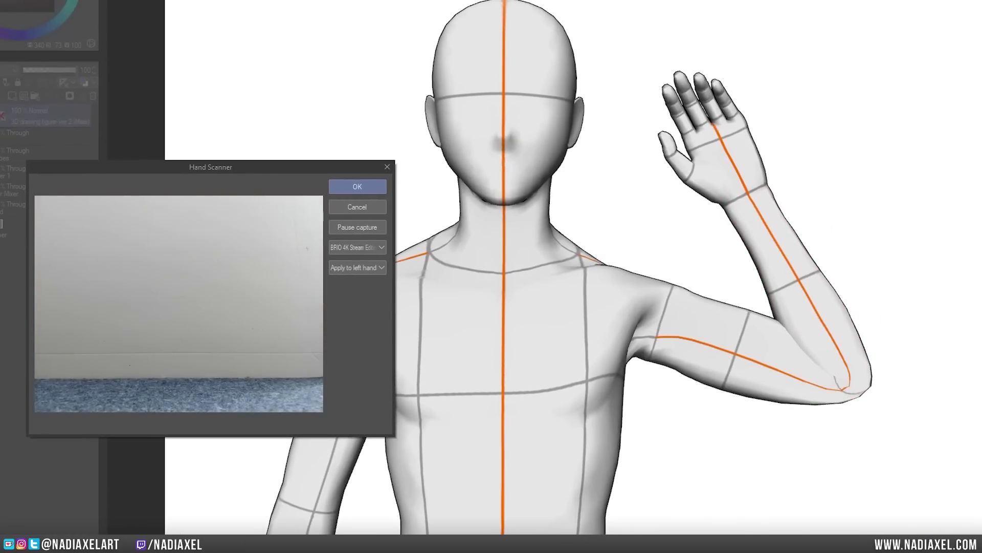
- Apply a camera-captured peace-sign pose to the figure's left hand and accept it
left_click_drag(263, 168, 254, 135)
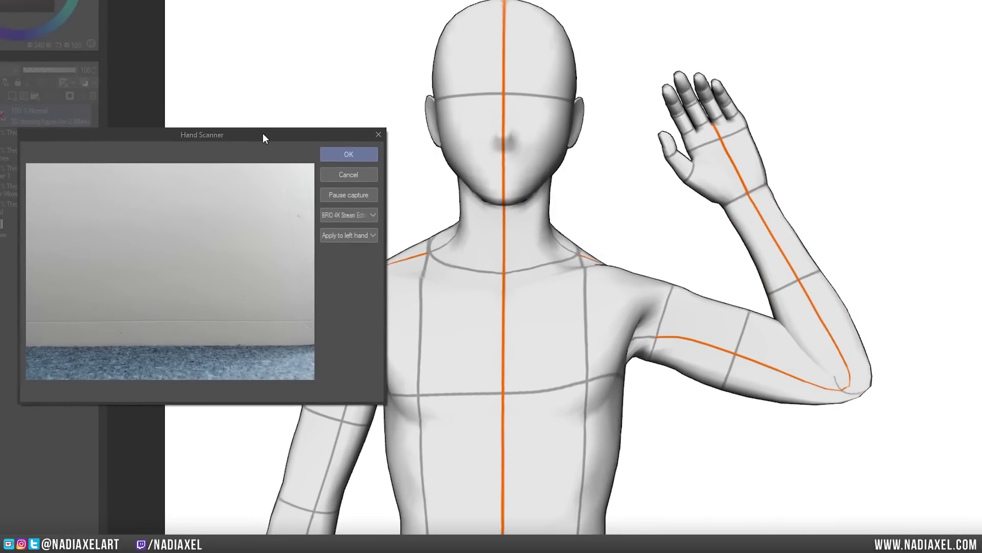
left_click(369, 236)
left_click(362, 261)
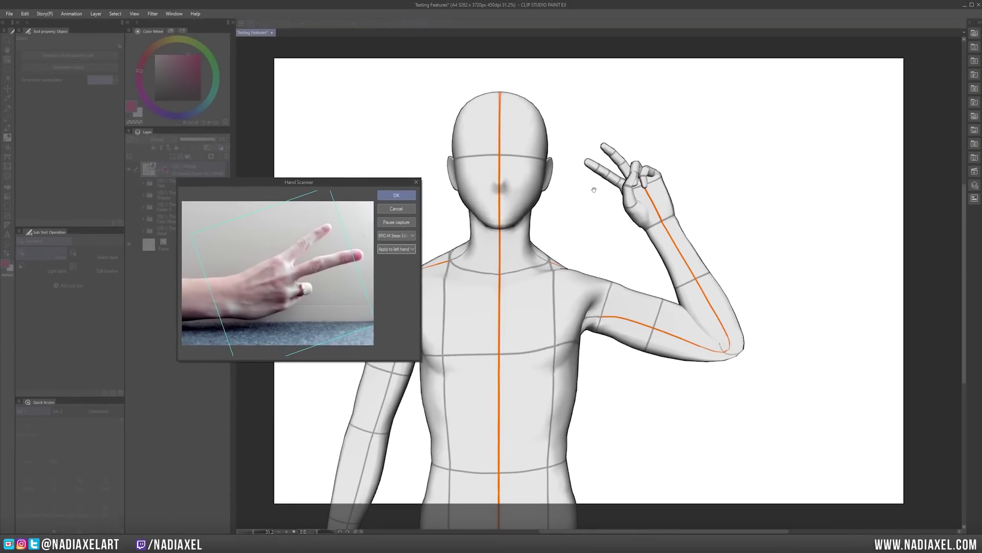
left_click(386, 195)
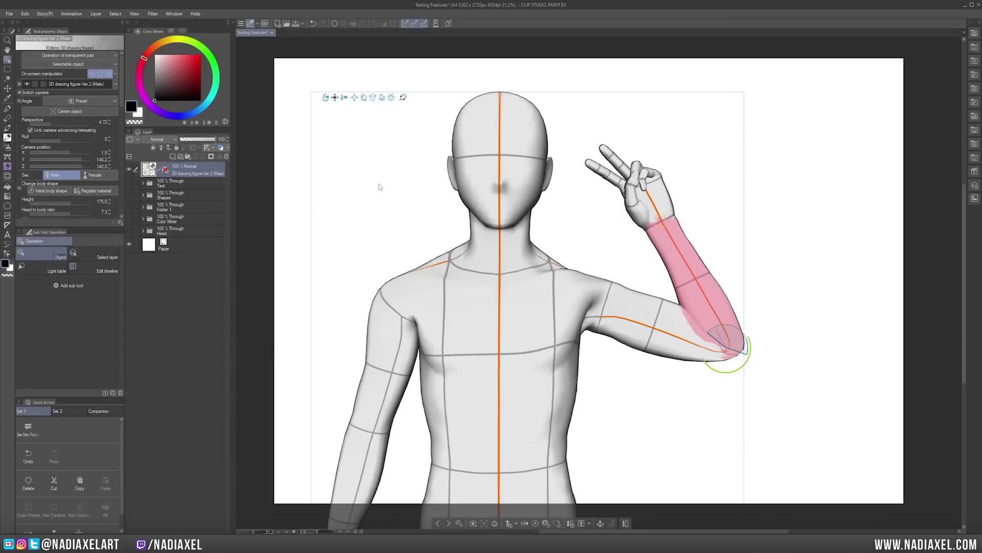
- Select the raised hand and drag a finger manipulator ring to refine the peace sign
left_click(628, 171)
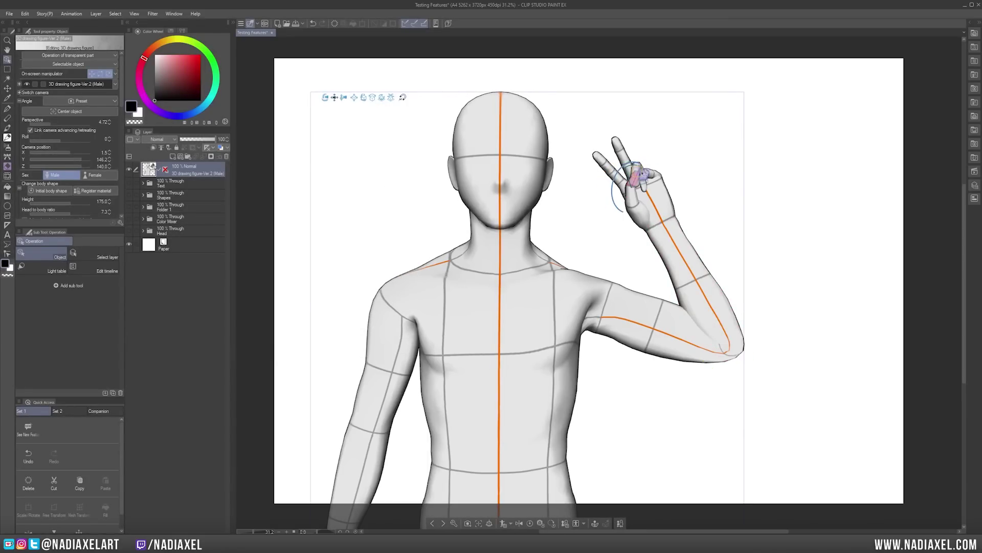
mouse_move(644, 174)
left_mouse_down()
mouse_move(637, 165)
mouse_move(639, 186)
left_mouse_up()
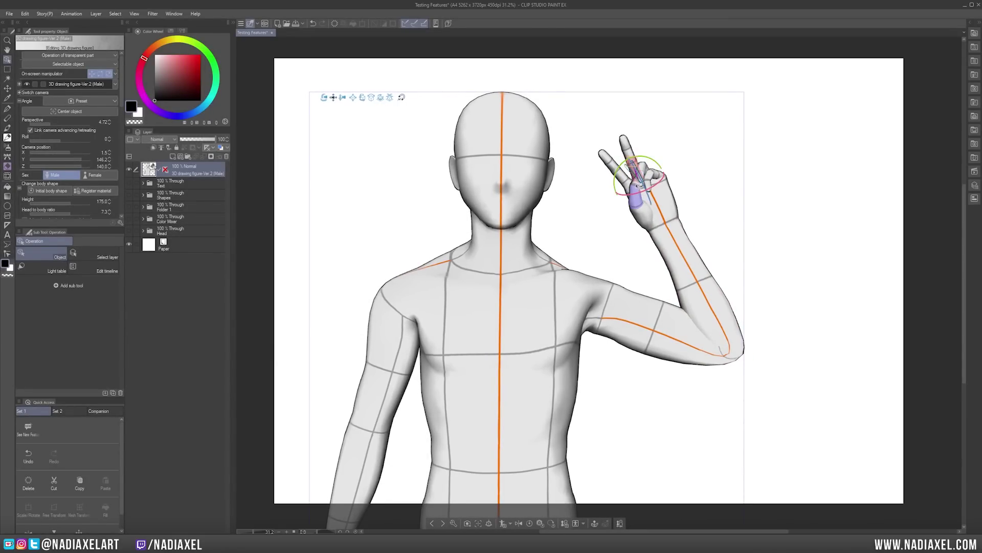